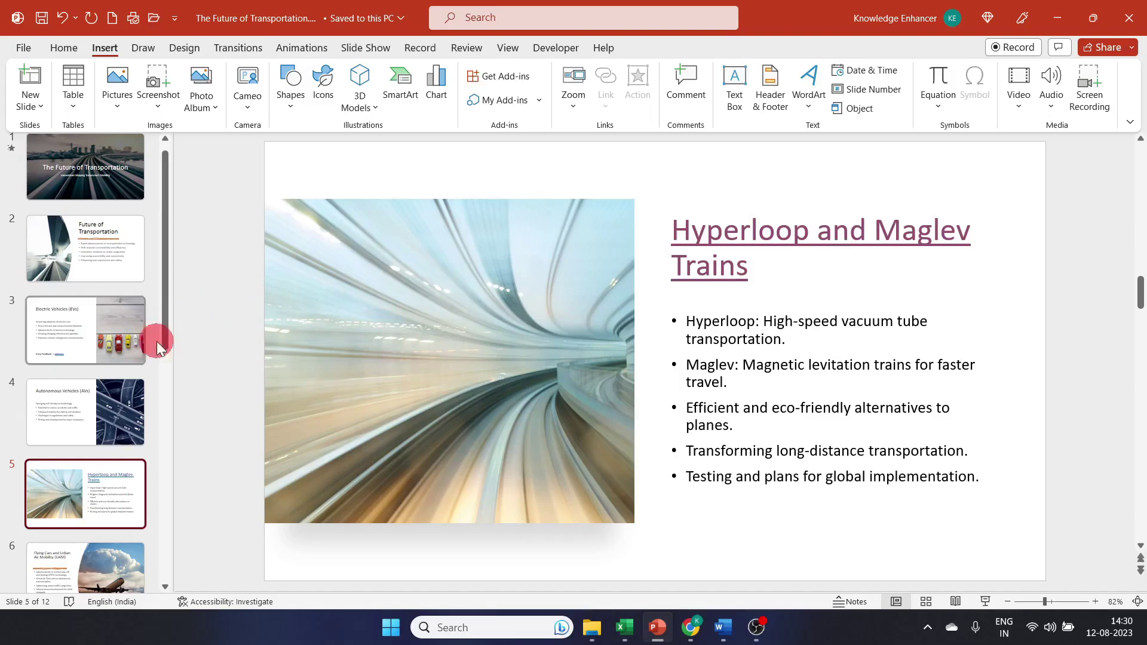
# Scroll the thumbnail pane and open slide 10, 'Internet of Things (IoT) in Transportation'
pyautogui.moveTo(166, 341); pyautogui.dragTo(69, 521)
pyautogui.click(63, 488)
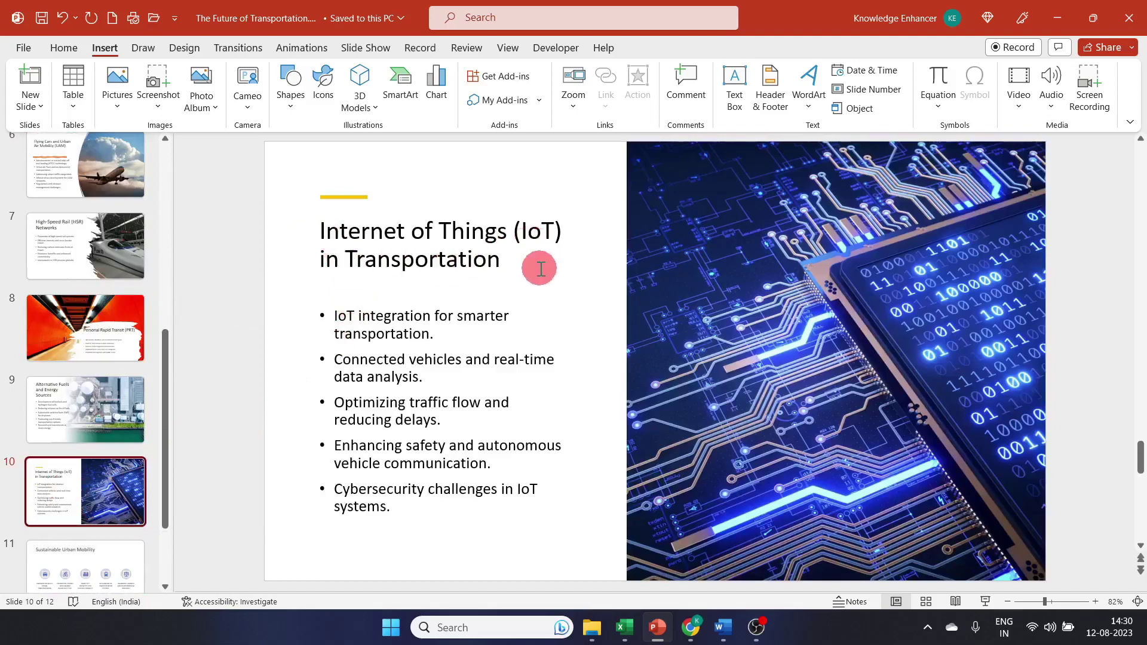
# Select only the word 'IoT' in the title 'Internet of Things (IoT) in Transportation'
pyautogui.click(496, 260)
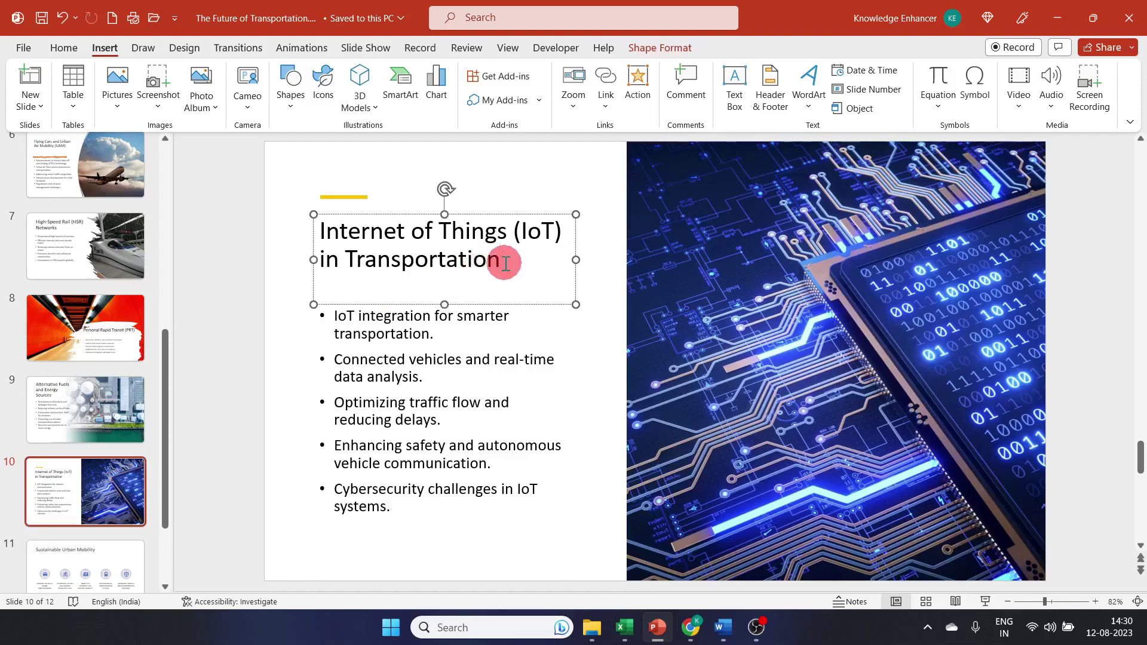
pyautogui.moveTo(506, 264); pyautogui.dragTo(330, 233)
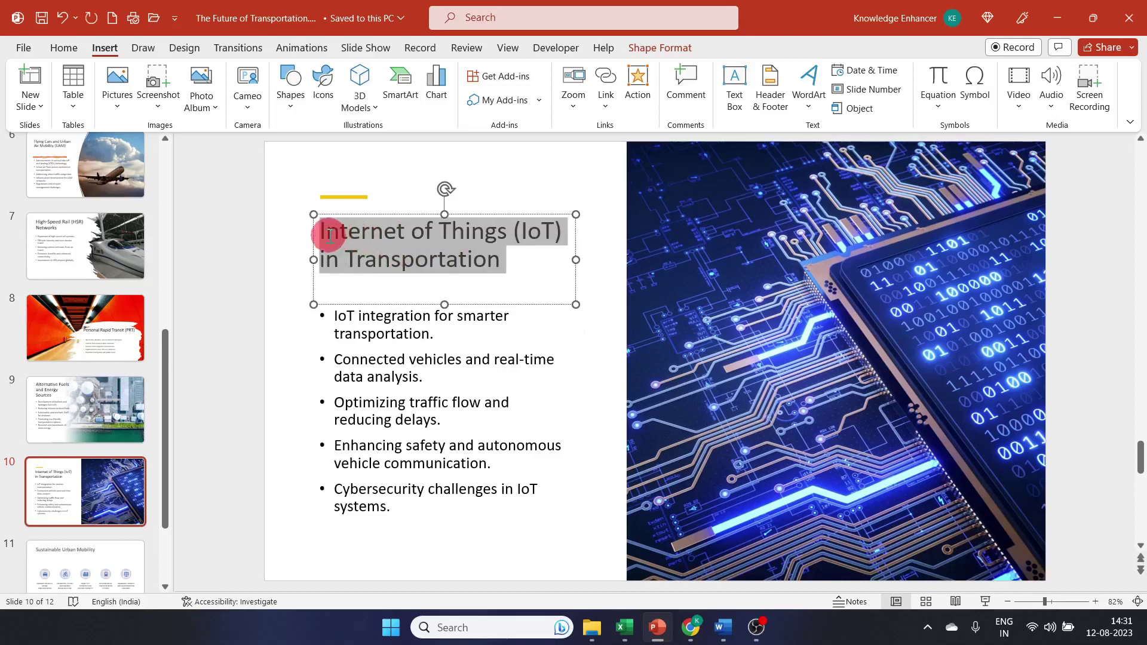
pyautogui.click(694, 310)
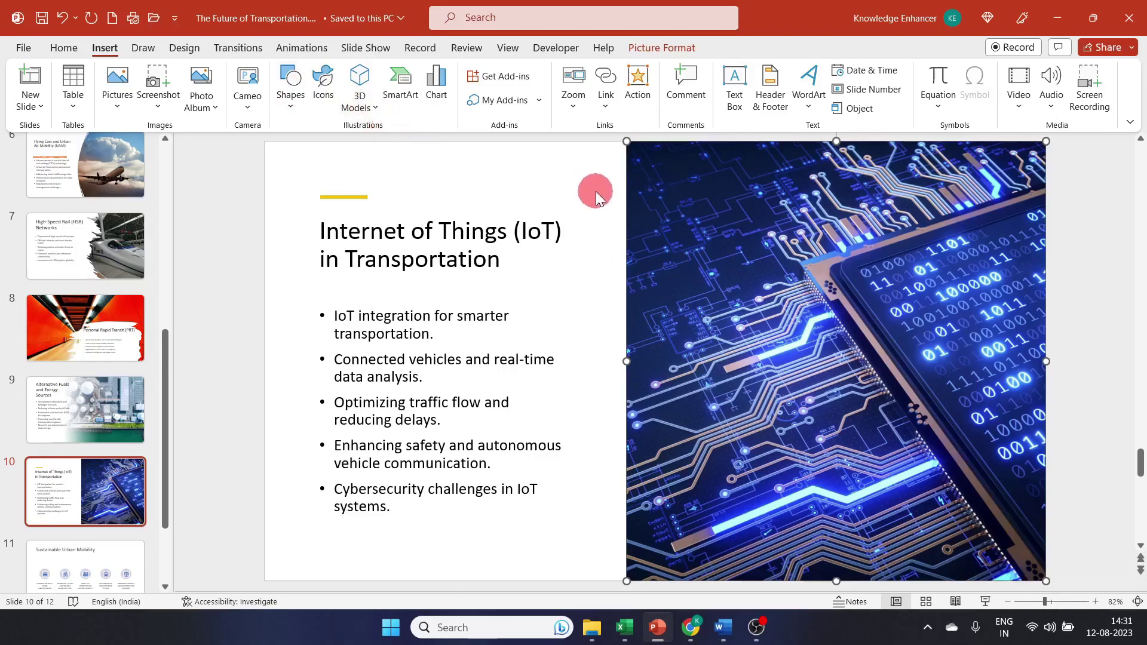
pyautogui.click(514, 259)
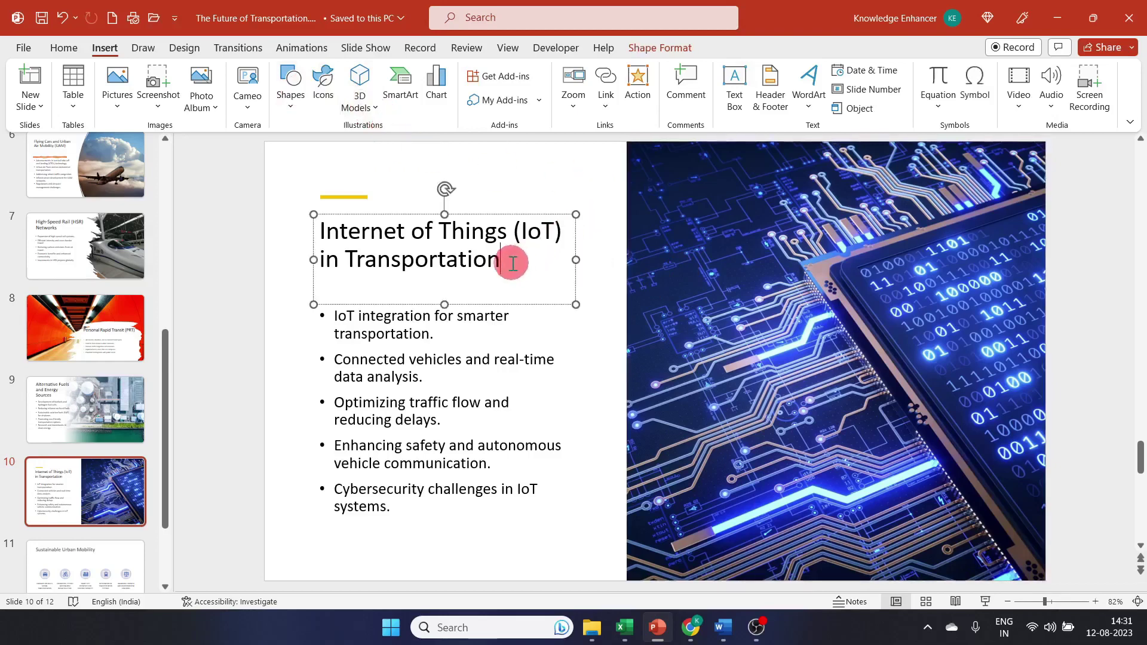
pyautogui.moveTo(514, 258)
pyautogui.mouseDown()
pyautogui.moveTo(338, 251)
pyautogui.moveTo(322, 232)
pyautogui.mouseUp()
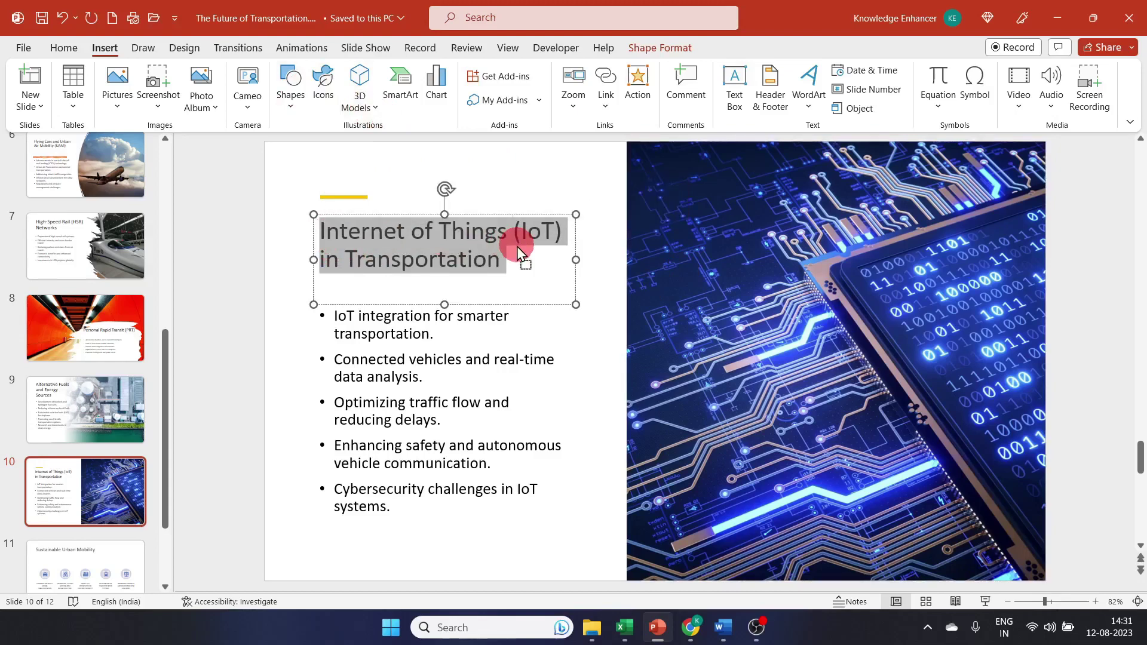
pyautogui.doubleClick(538, 233)
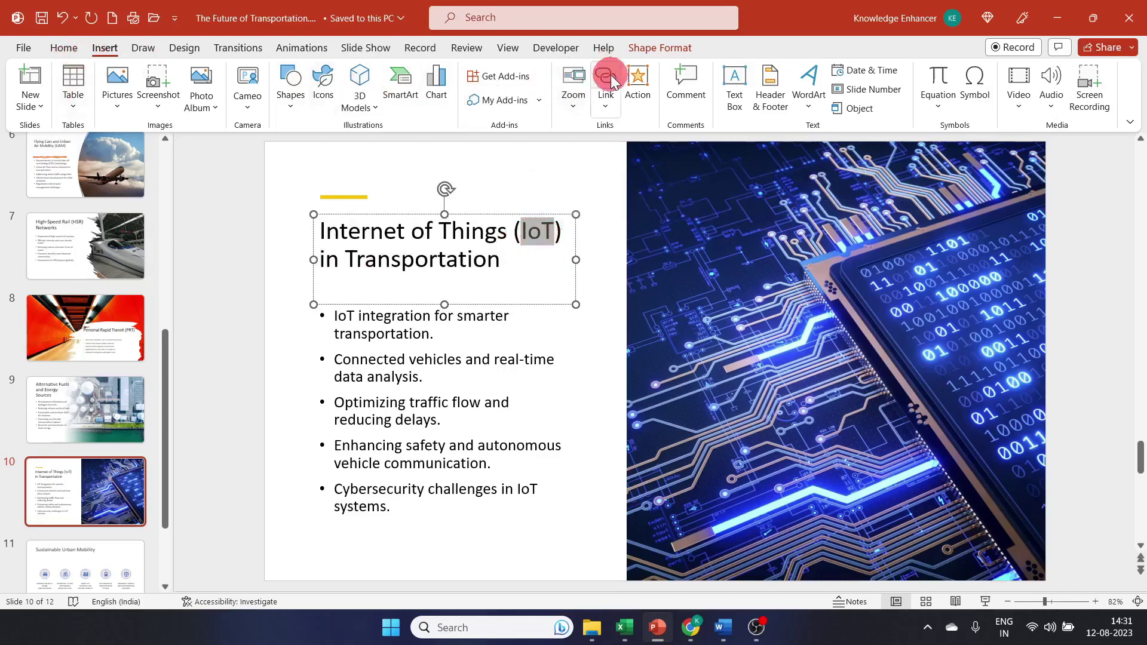
# Open the Link dialog for 'IoT' on Existing File or Web Page, then show Chrome's YouTube IoT results
pyautogui.rightClick(536, 231)
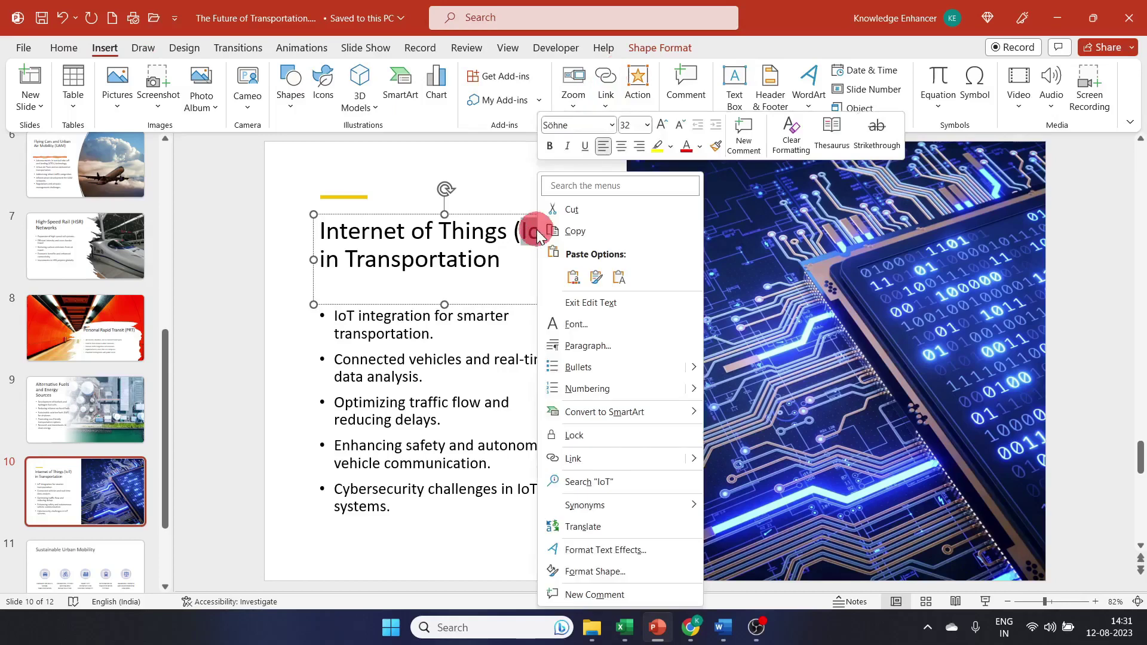
pyautogui.click(587, 460)
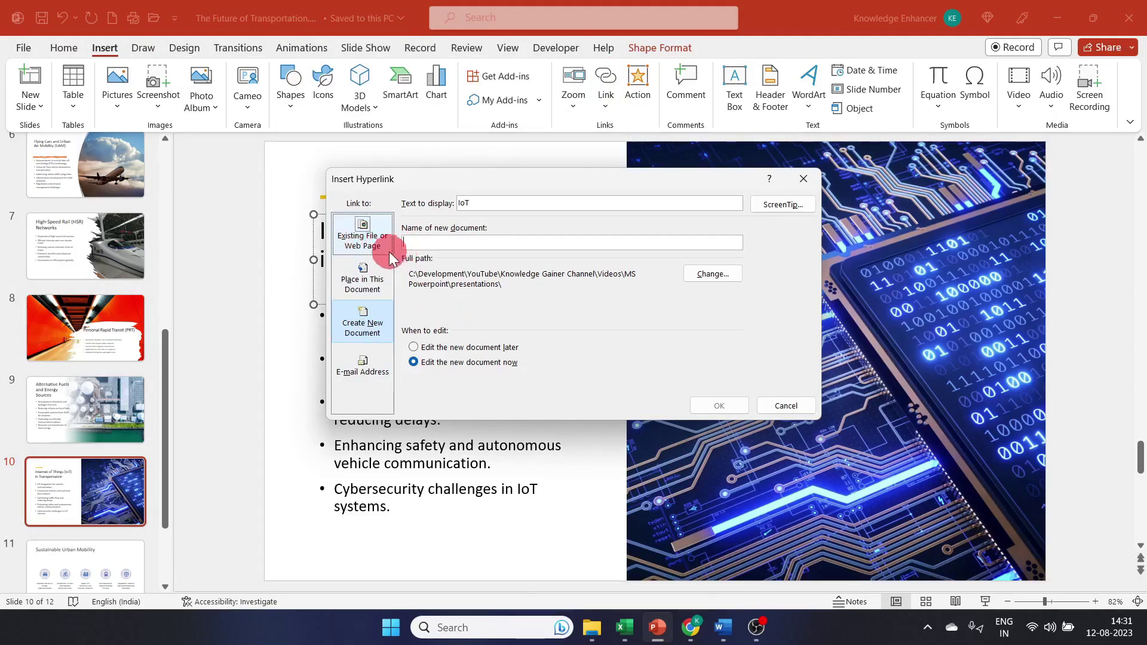
pyautogui.click(388, 251)
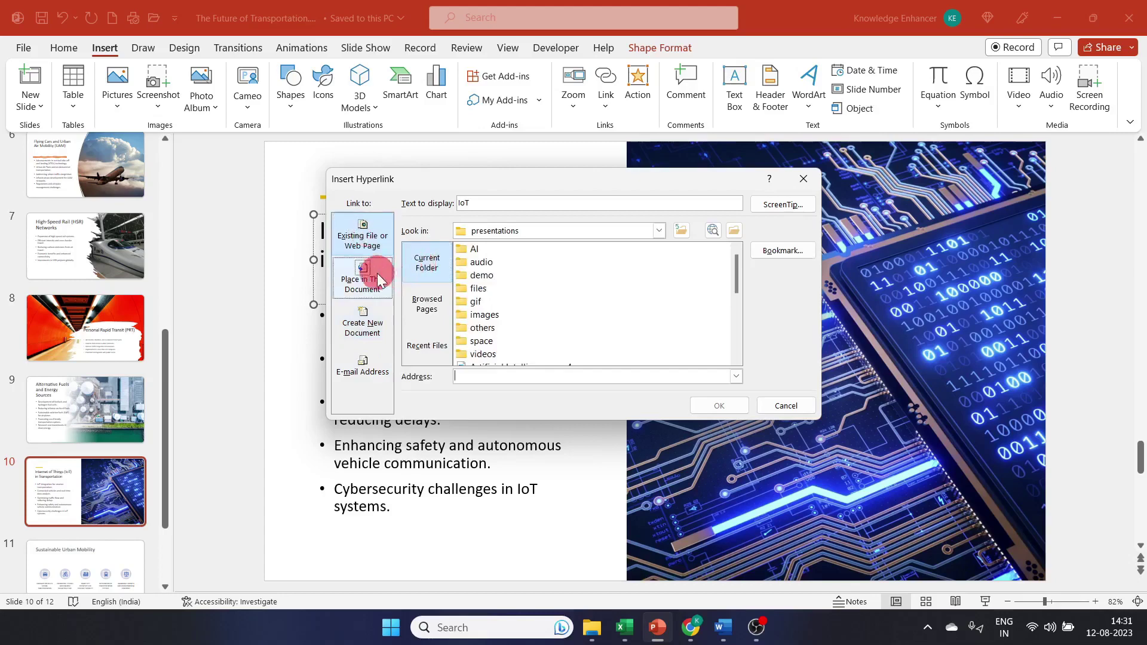
pyautogui.click(371, 250)
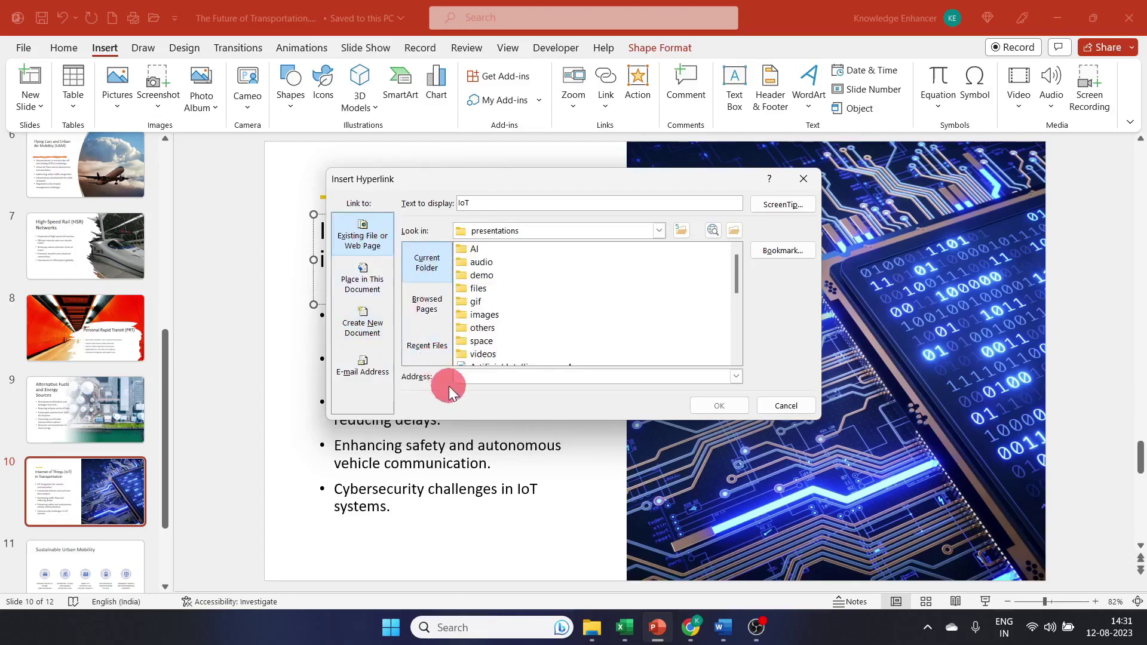
pyautogui.click(470, 374)
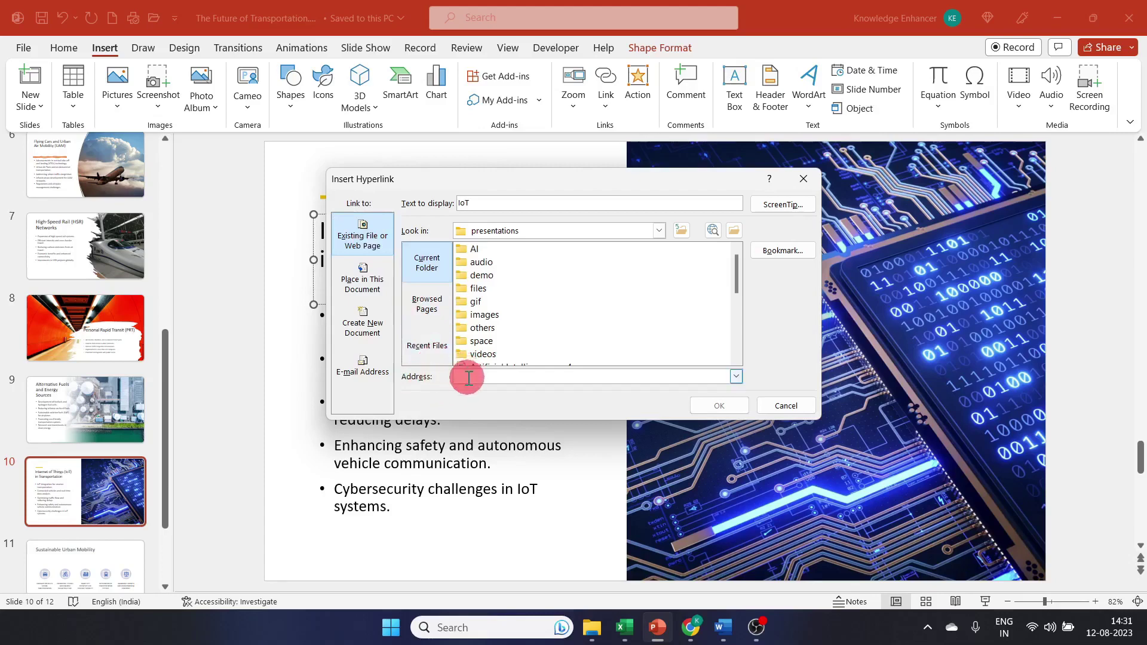
pyautogui.click(690, 626)
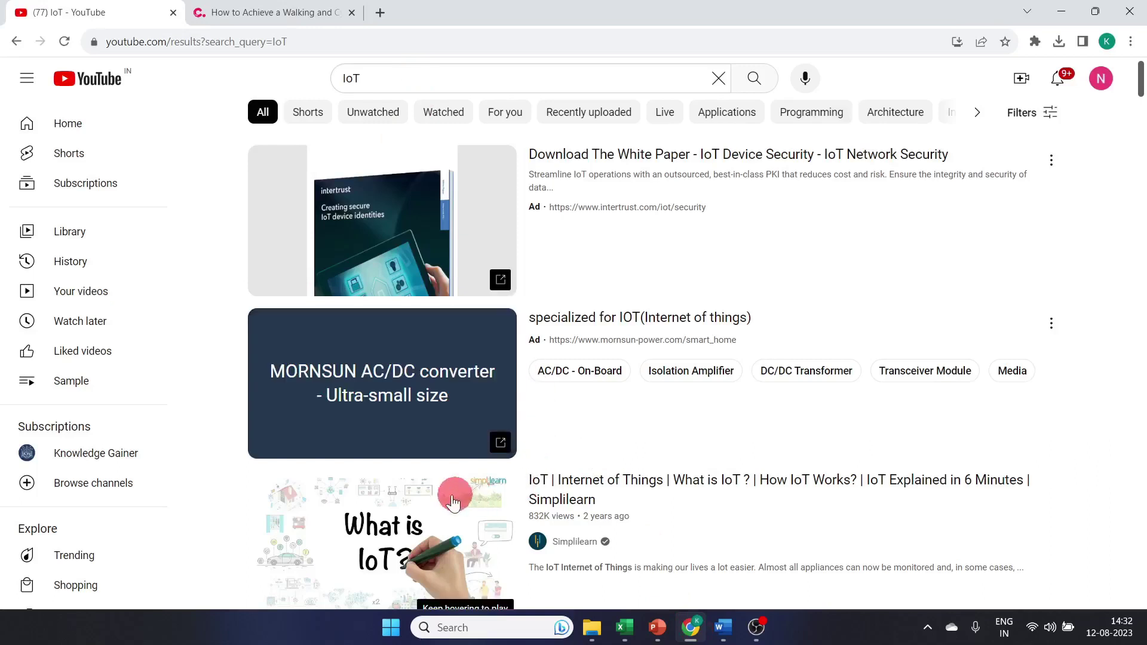
# Copy the link address of the Simplilearn 'IoT Explained in 6 Minutes' video and return to PowerPoint
pyautogui.moveTo(382, 538)
pyautogui.rightClick(386, 511)
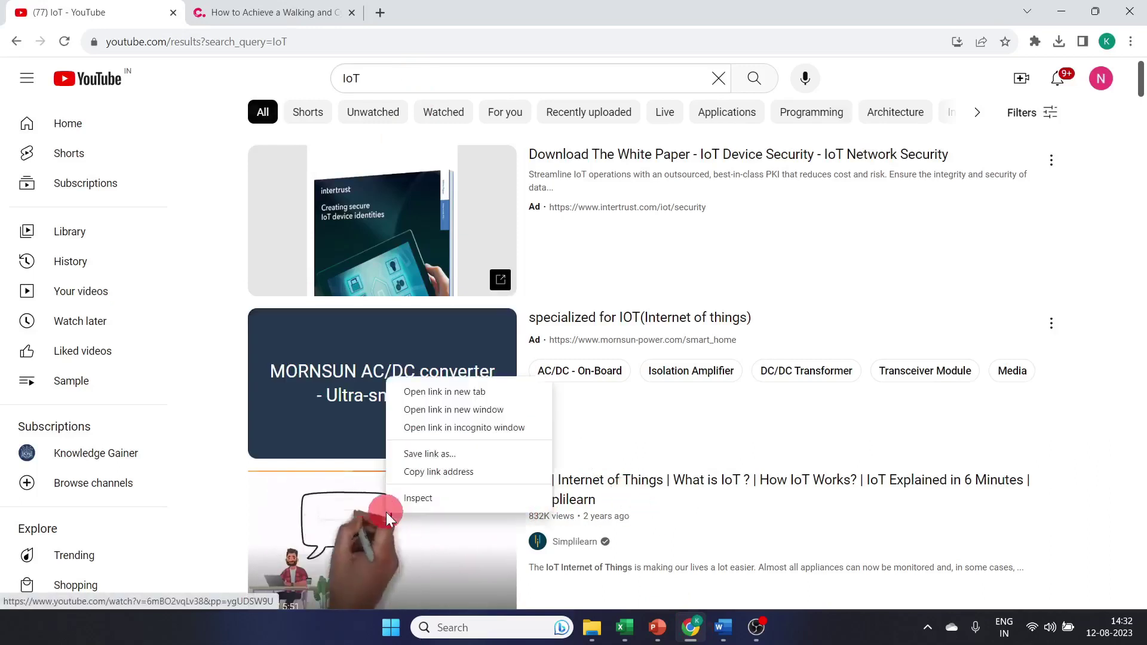
pyautogui.click(425, 472)
pyautogui.click(659, 627)
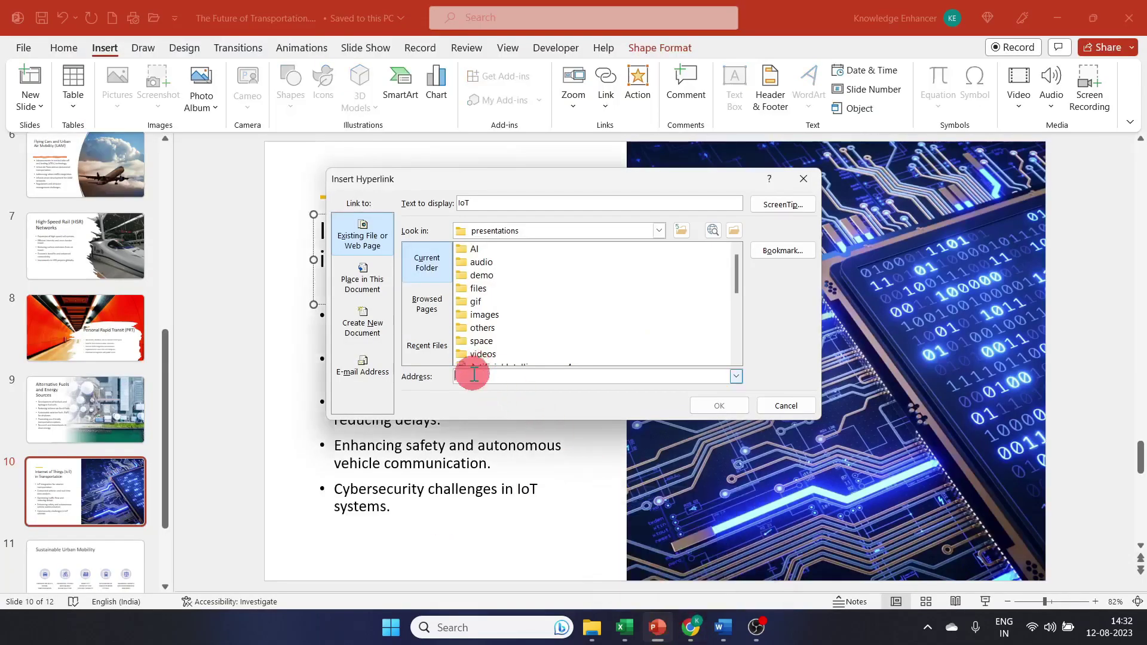
# Paste the YouTube video address as the hyperlink for 'IoT' and check the link on the title
pyautogui.hotkey('ctrl', 'v')
pyautogui.click(716, 411)
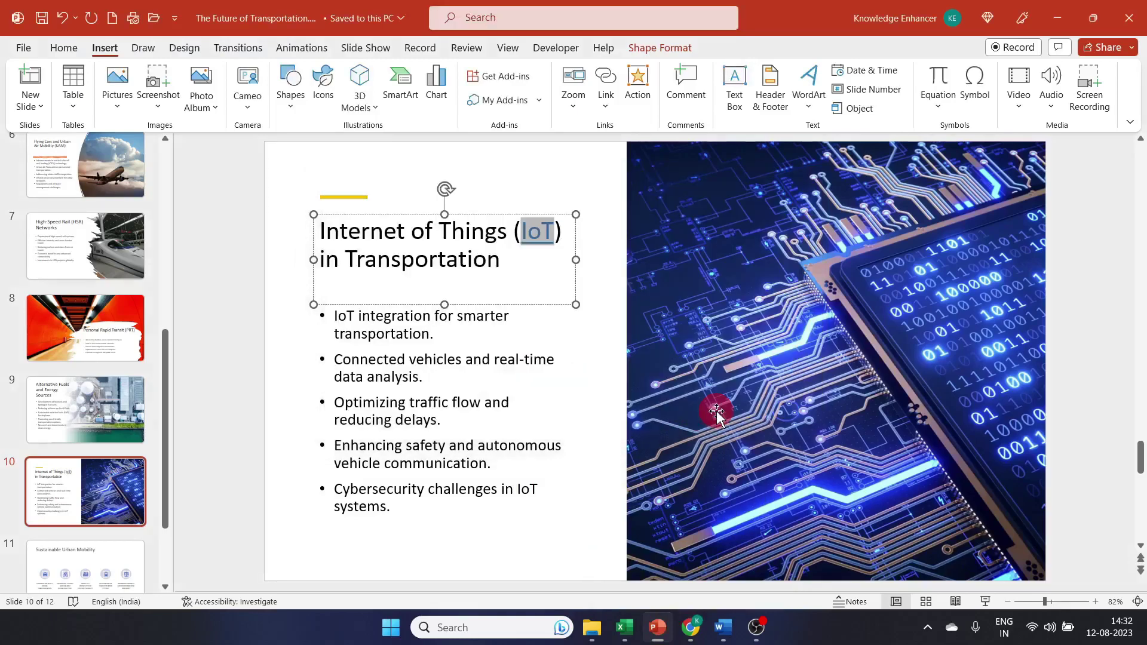
pyautogui.click(622, 411)
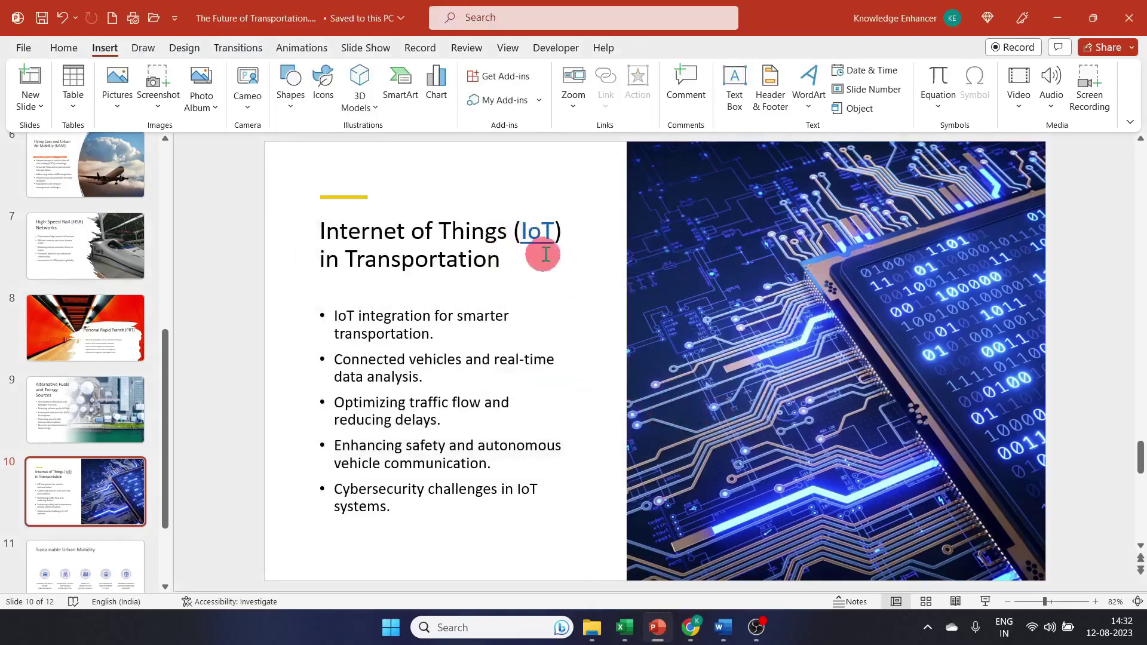
pyautogui.moveTo(536, 232)
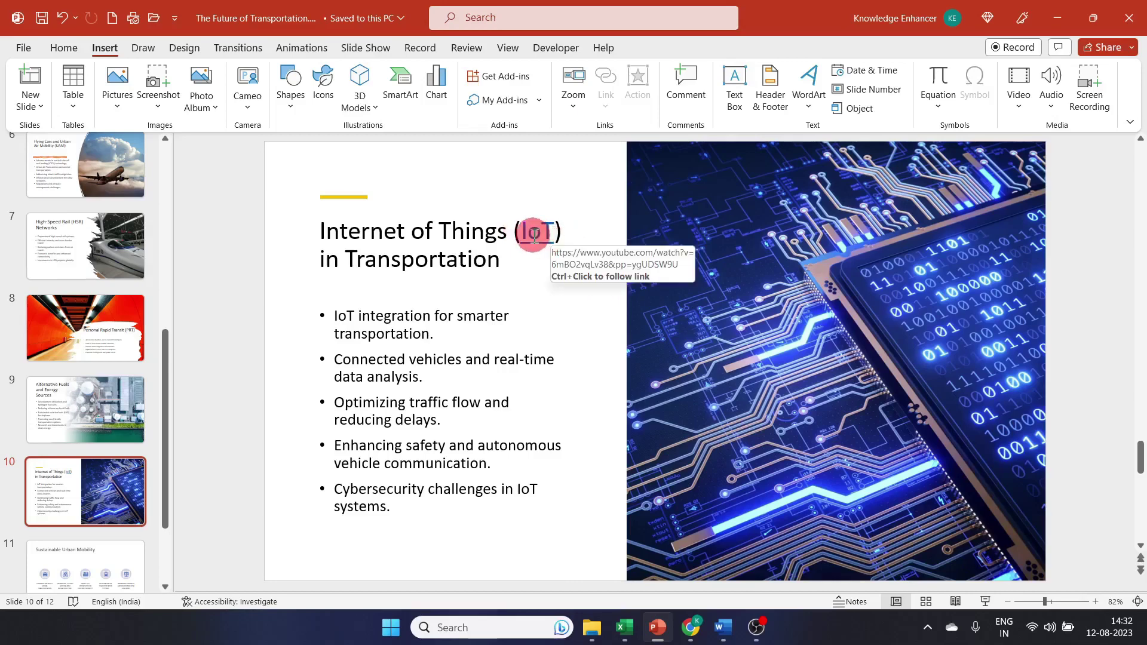
pyautogui.keyDown('ctrl'); pyautogui.click(533, 240); pyautogui.keyUp('ctrl')
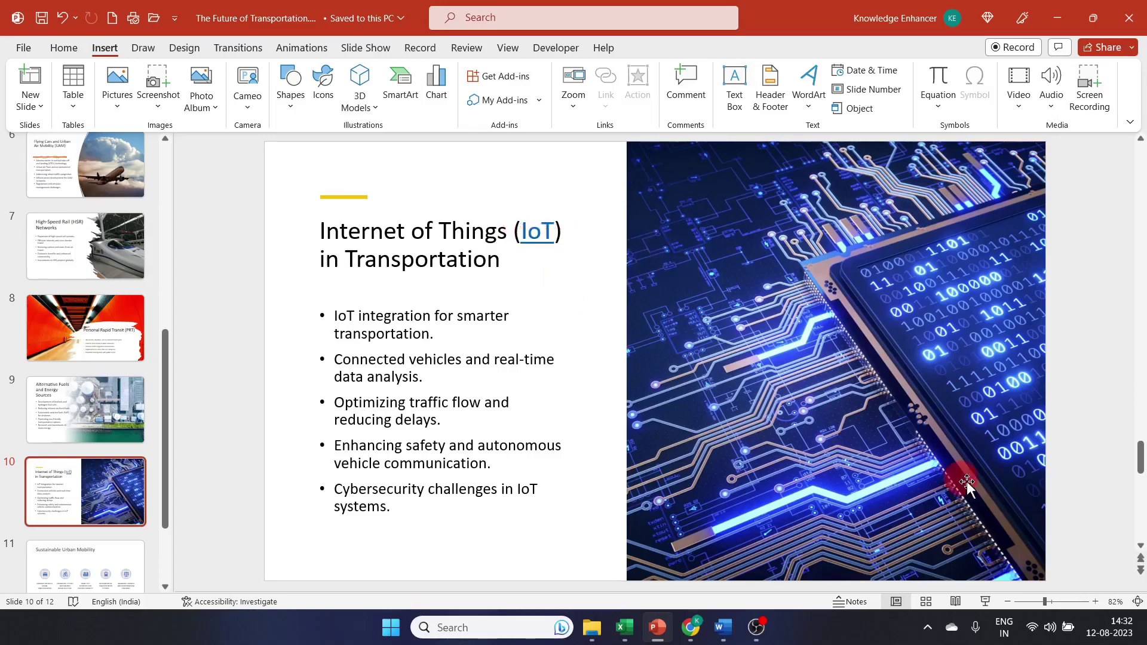
# Run the slide show on slide 10 and click the 'IoT' link to open its YouTube video
pyautogui.click(986, 602)
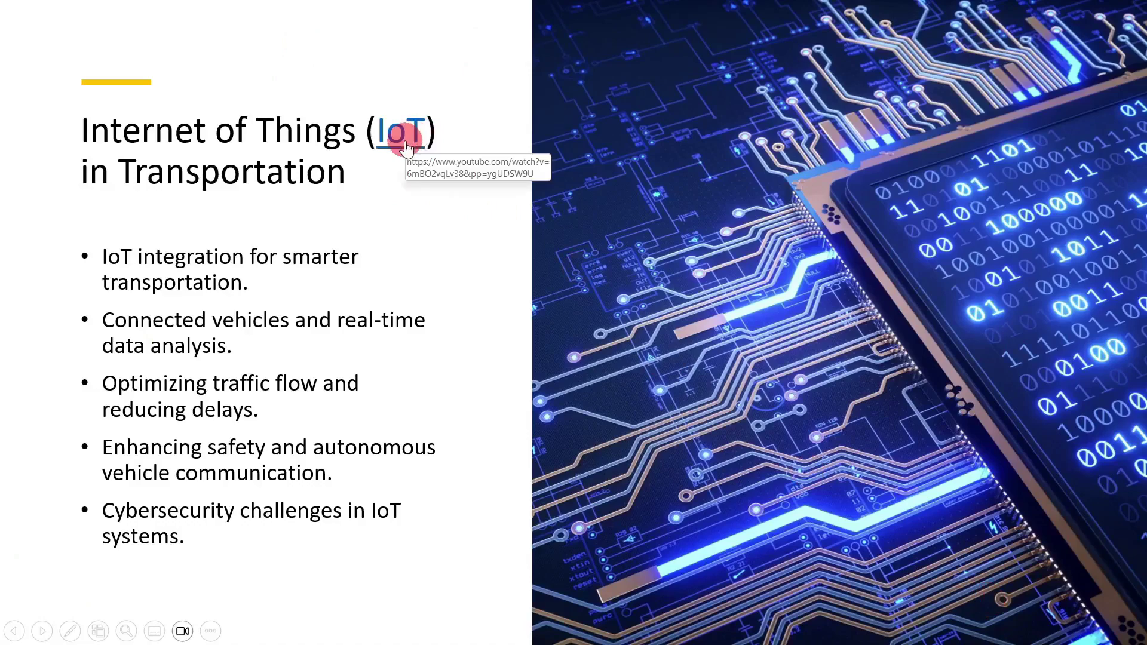
pyautogui.press('Escape')
pyautogui.rightClick(537, 240)
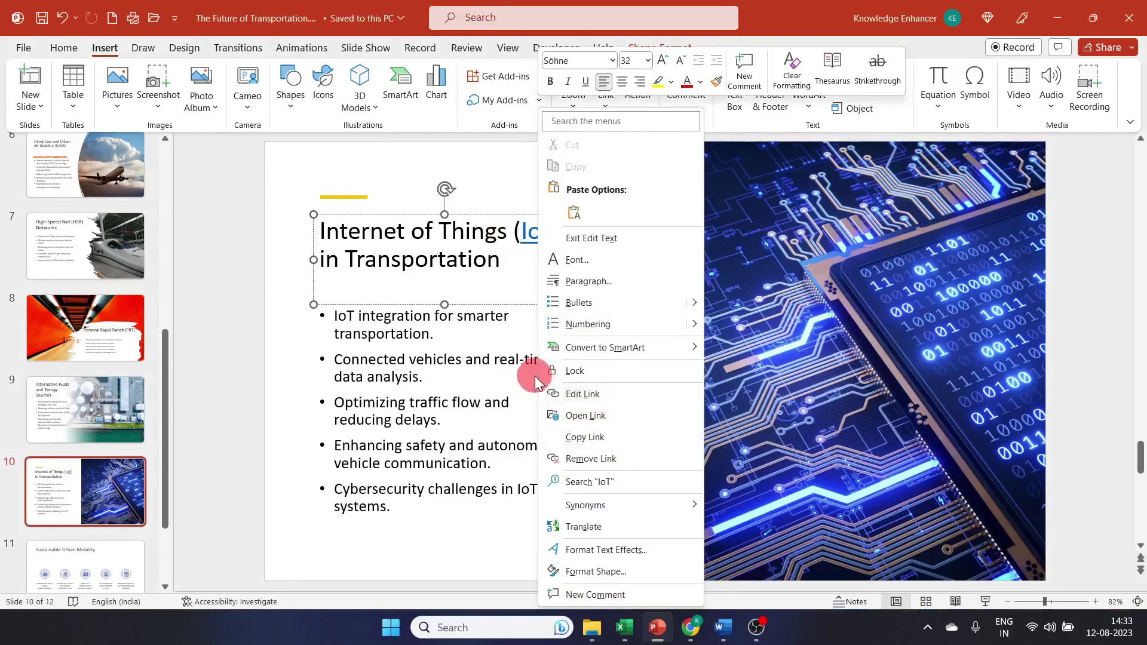
pyautogui.press('Escape')
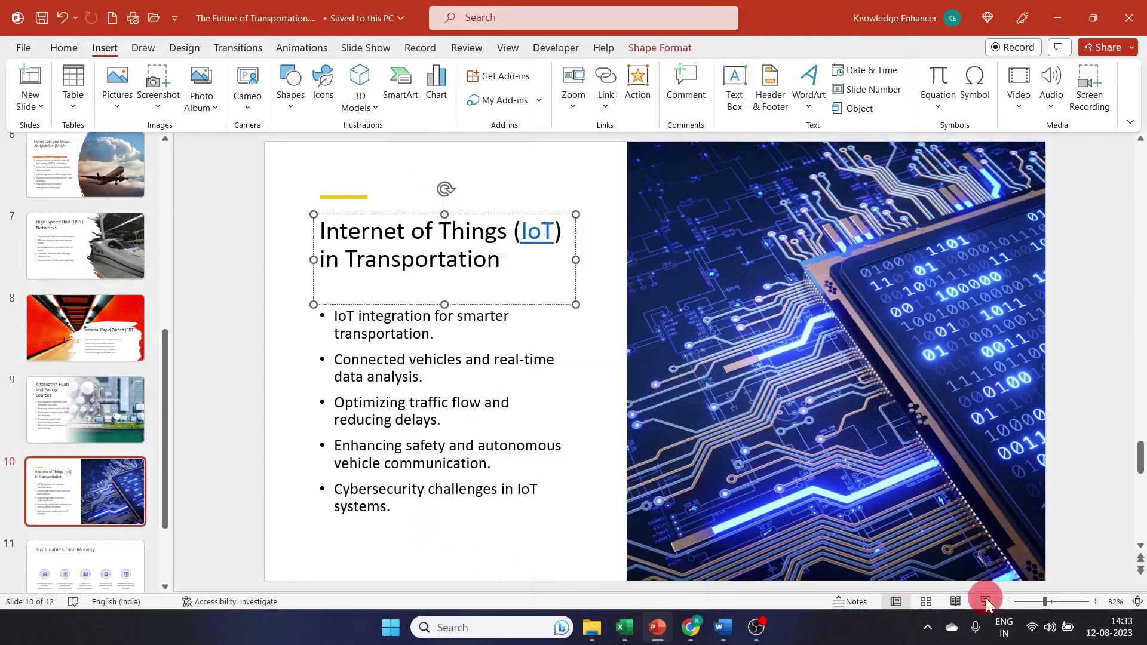
pyautogui.click(985, 600)
pyautogui.click(392, 141)
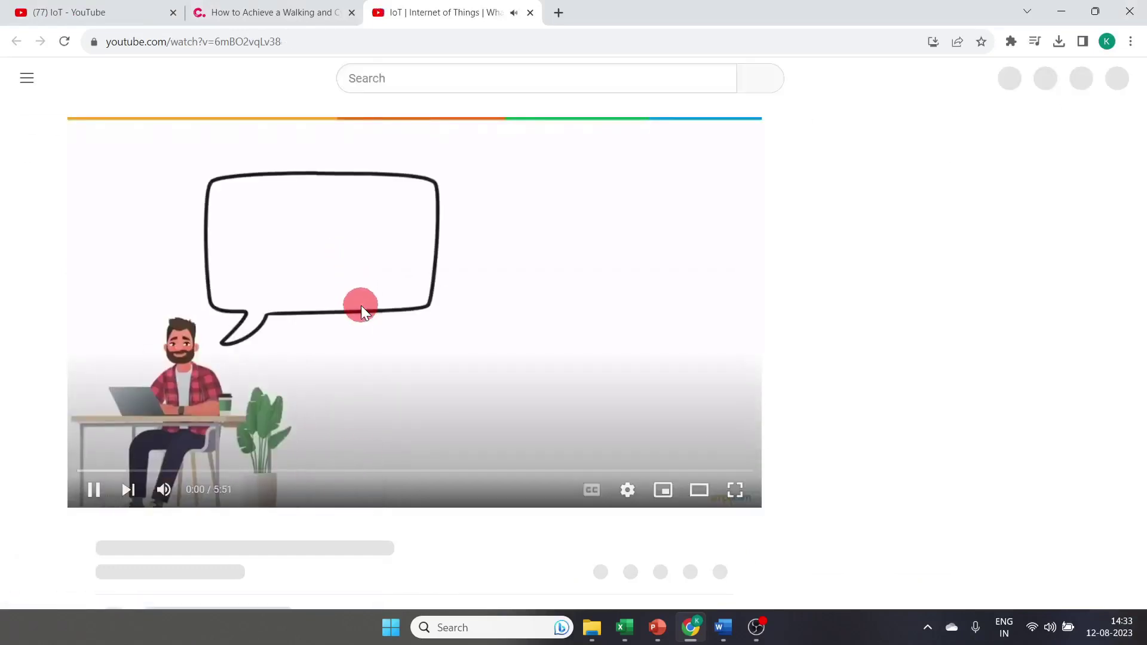
# Pause the IoT video and exit the slide show back to editing slide 10
pyautogui.click(361, 307)
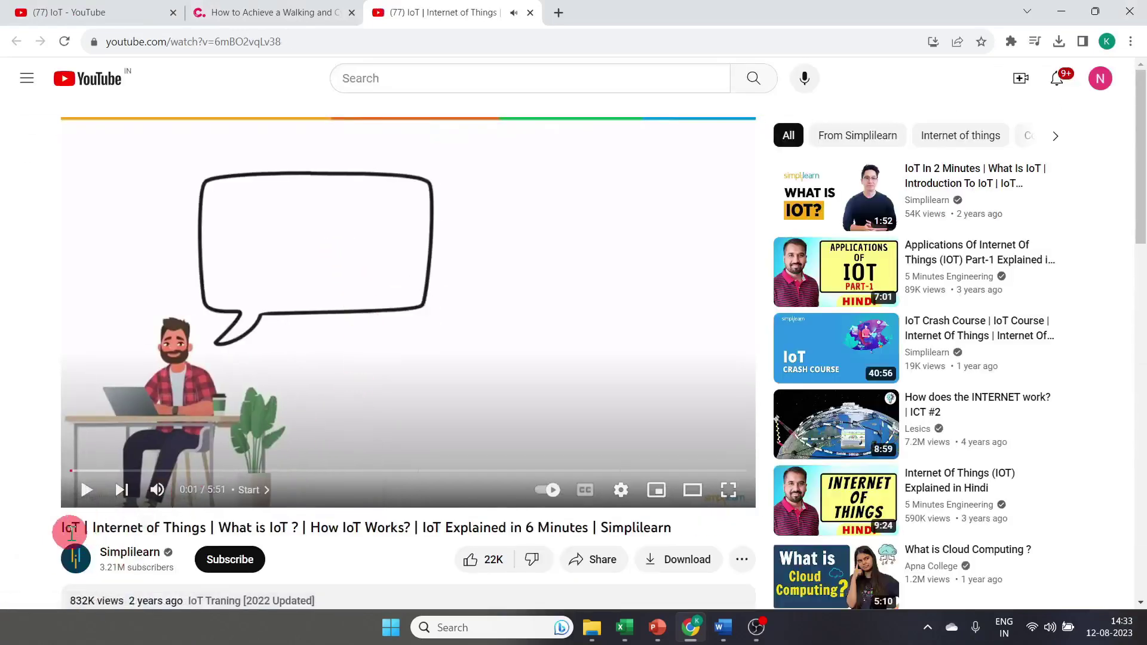
pyautogui.click(657, 627)
pyautogui.click(744, 565)
pyautogui.press('Escape')
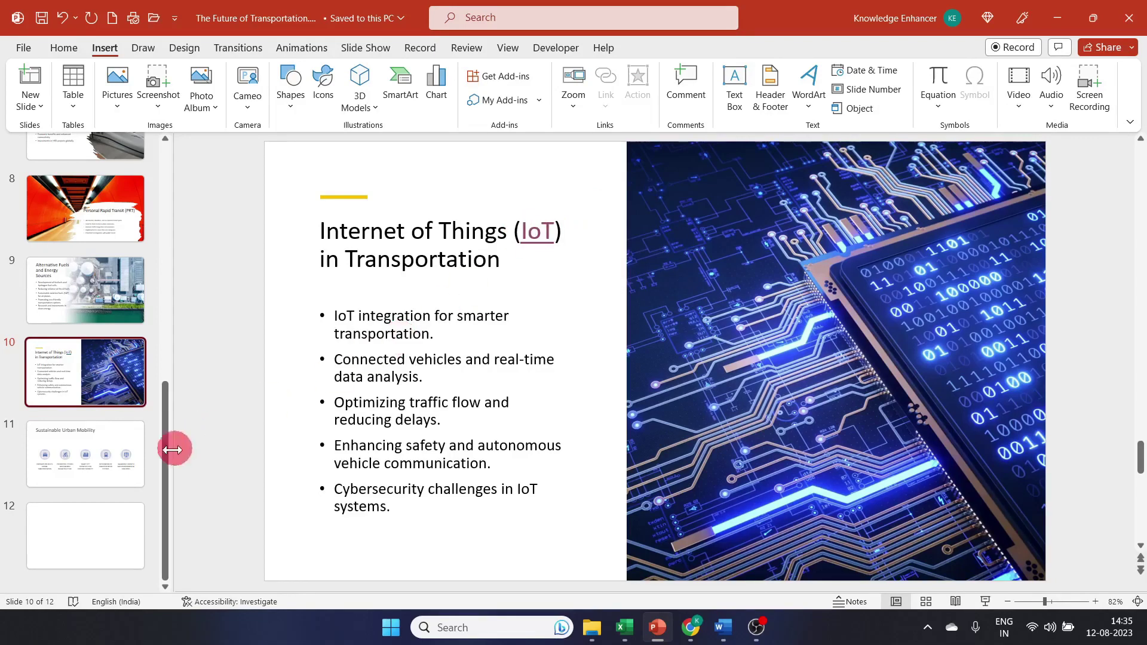
# On slide 11, start a hyperlink on the cycling icon and select the CityChangers article URL in Chrome
pyautogui.click(123, 461)
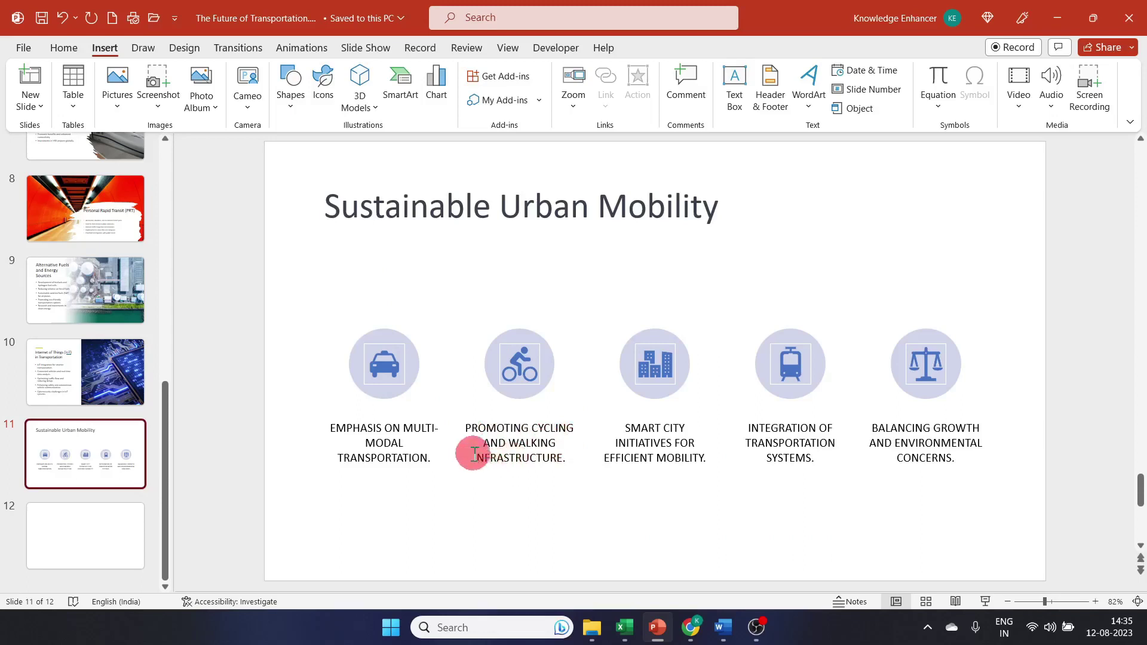
pyautogui.click(515, 361)
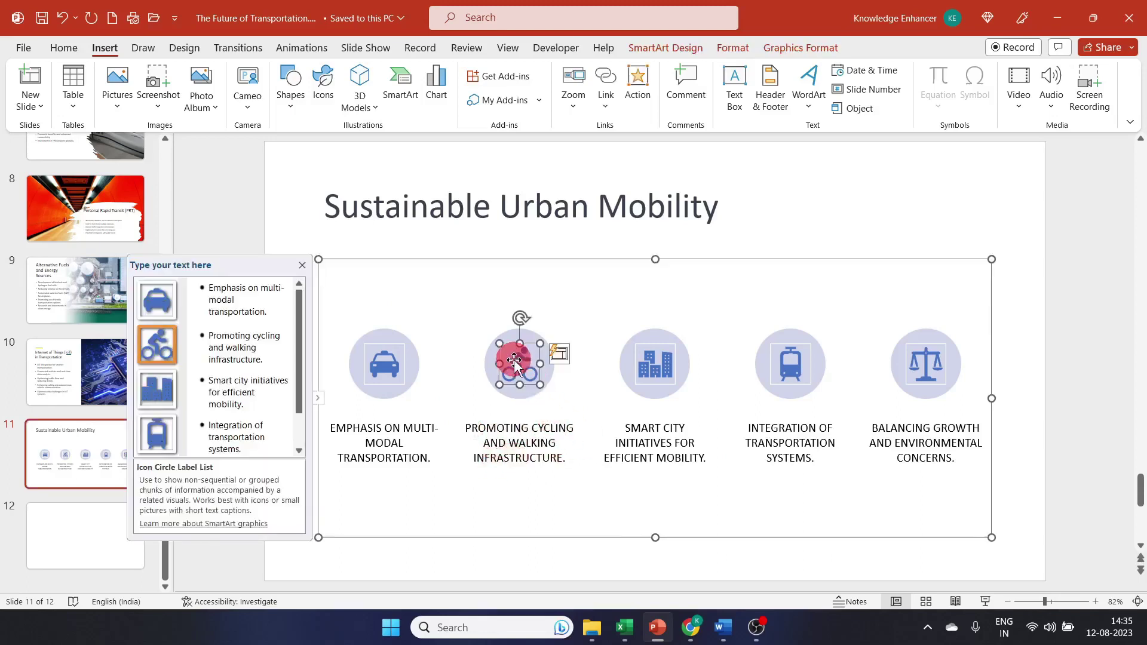
pyautogui.rightClick(513, 360)
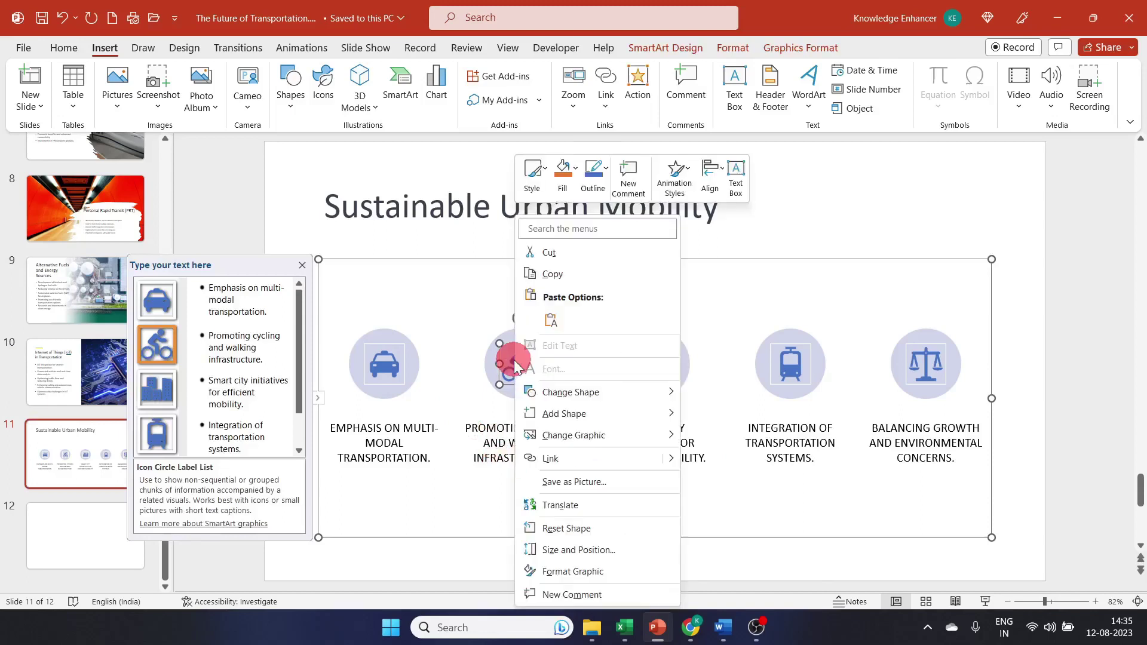
pyautogui.click(553, 459)
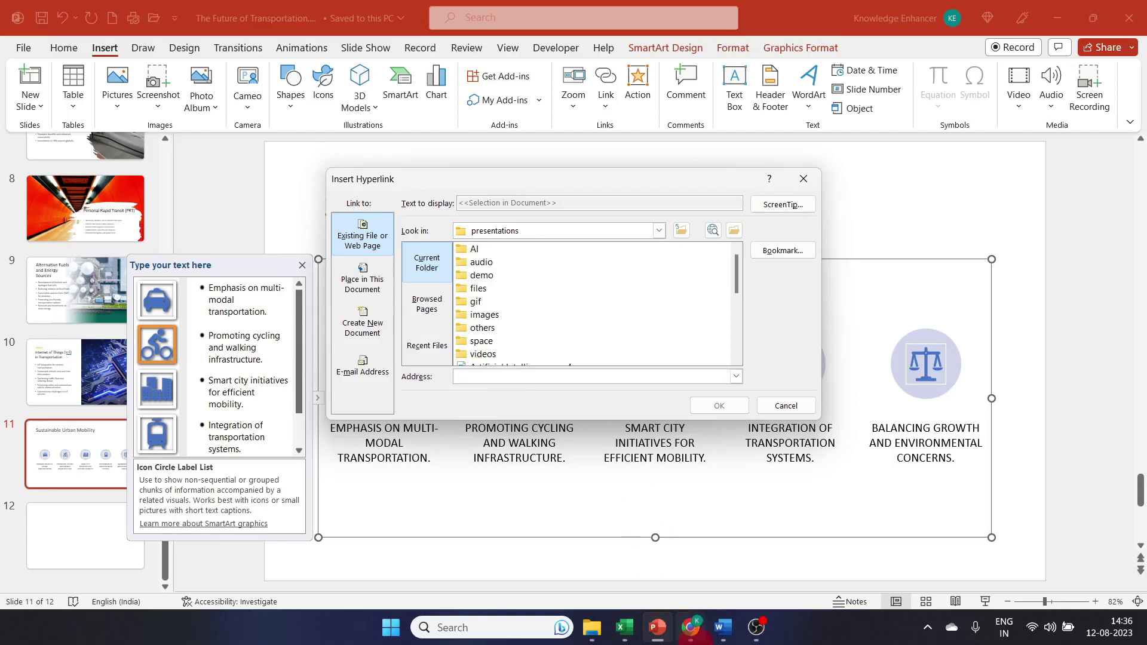
pyautogui.click(690, 627)
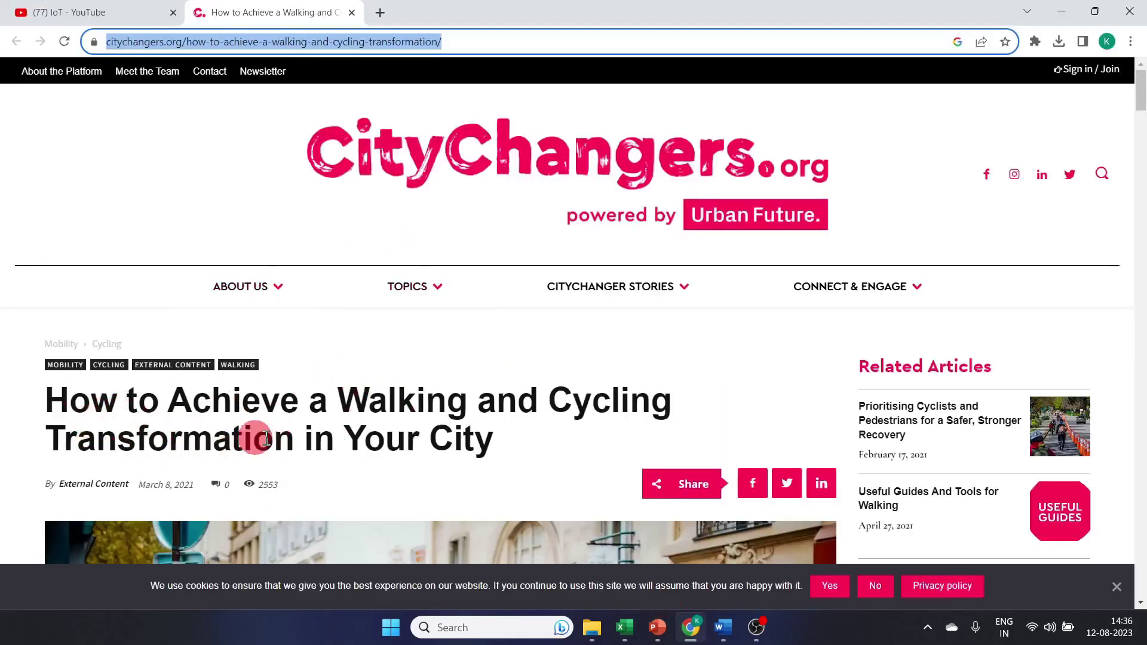
pyautogui.click(480, 42)
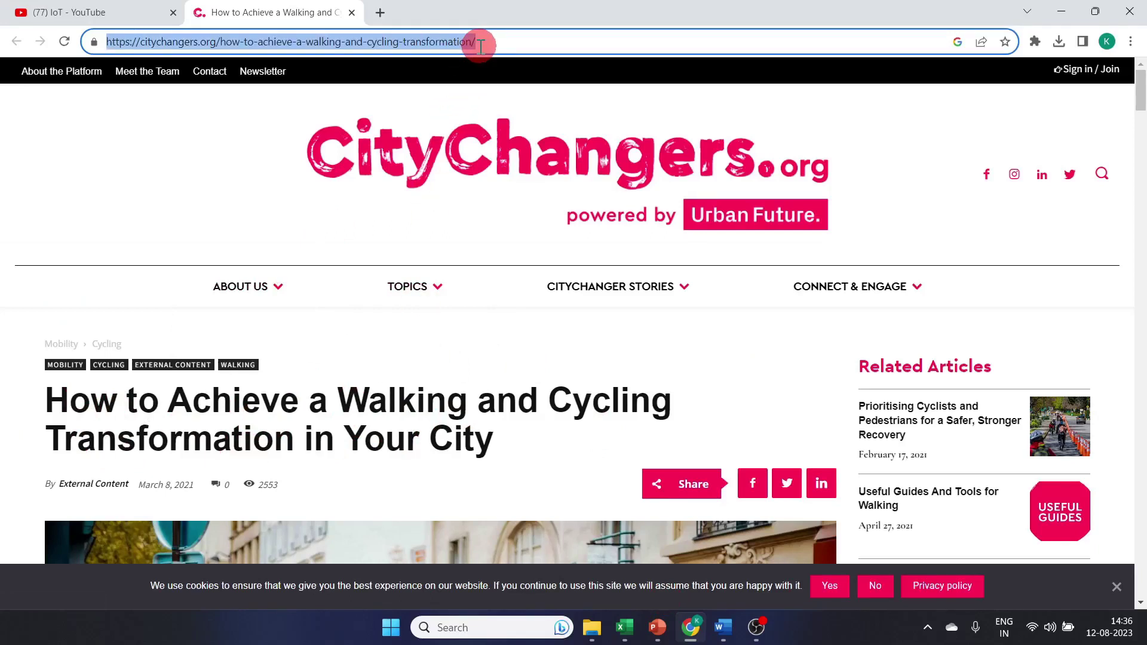
# Paste the CityChangers article URL as the cycling icon's link, confirm it, and start the slide show
pyautogui.click(657, 628)
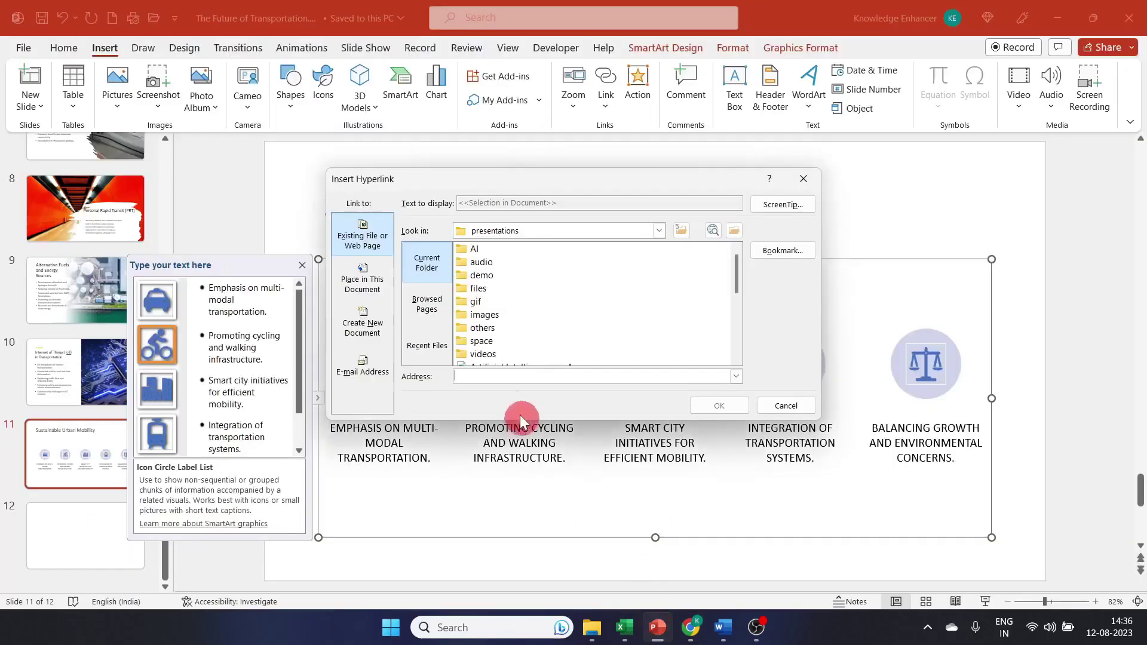
pyautogui.click(488, 380)
pyautogui.write('https://citychangers.org/how-to-achieve-a-walking-and-cycling-transformation/')
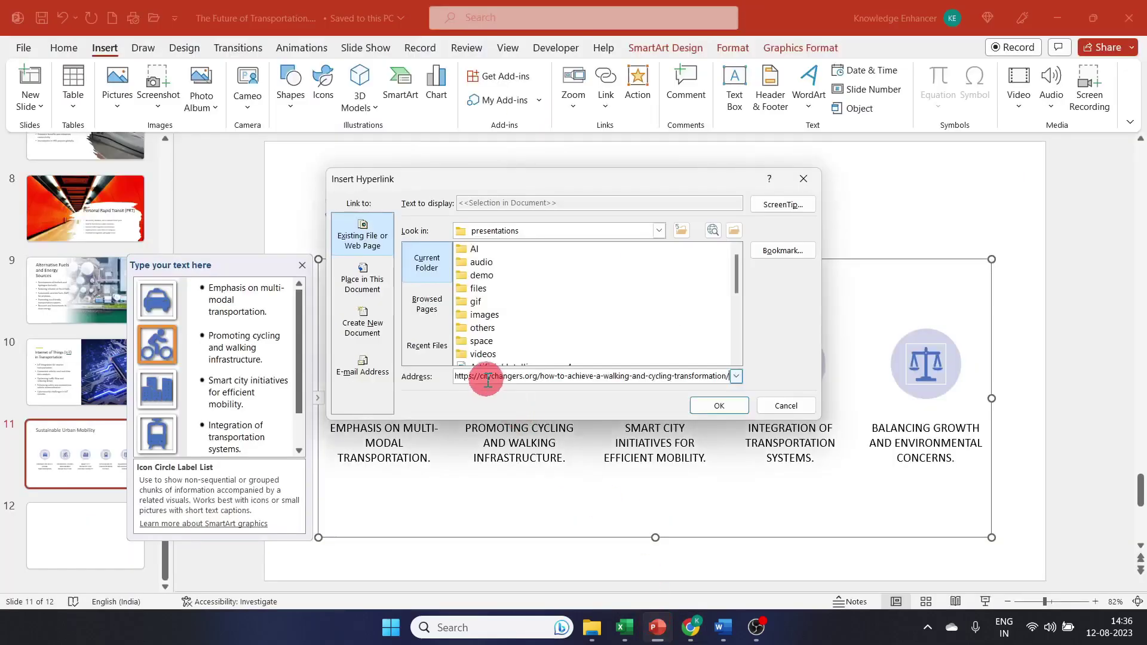
pyautogui.click(712, 406)
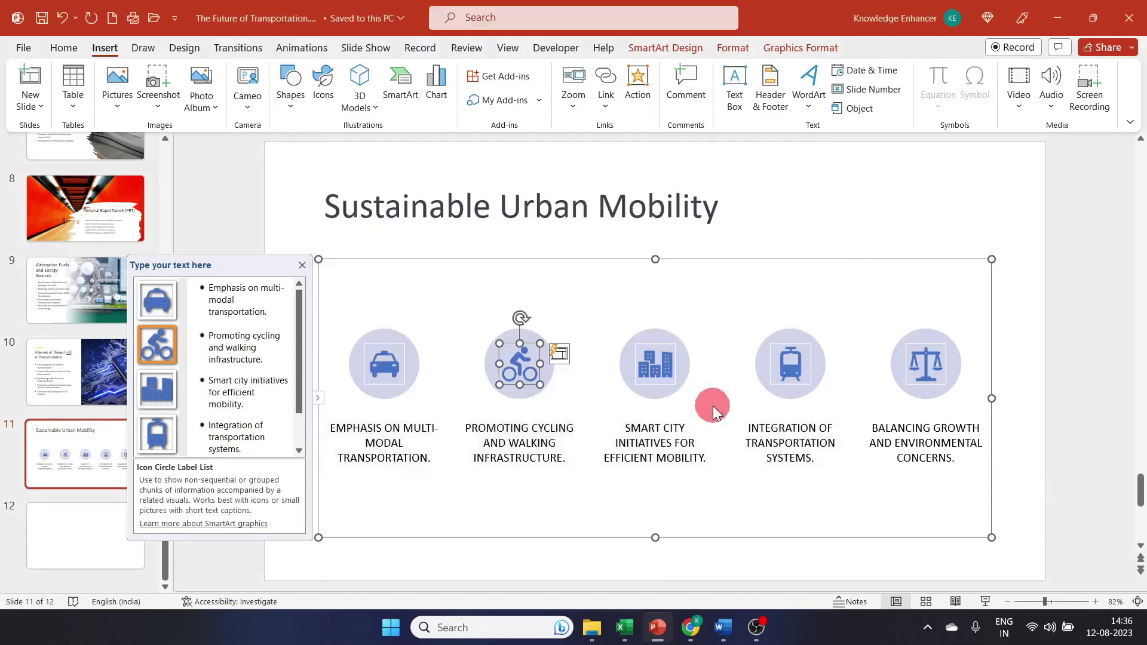
pyautogui.click(651, 560)
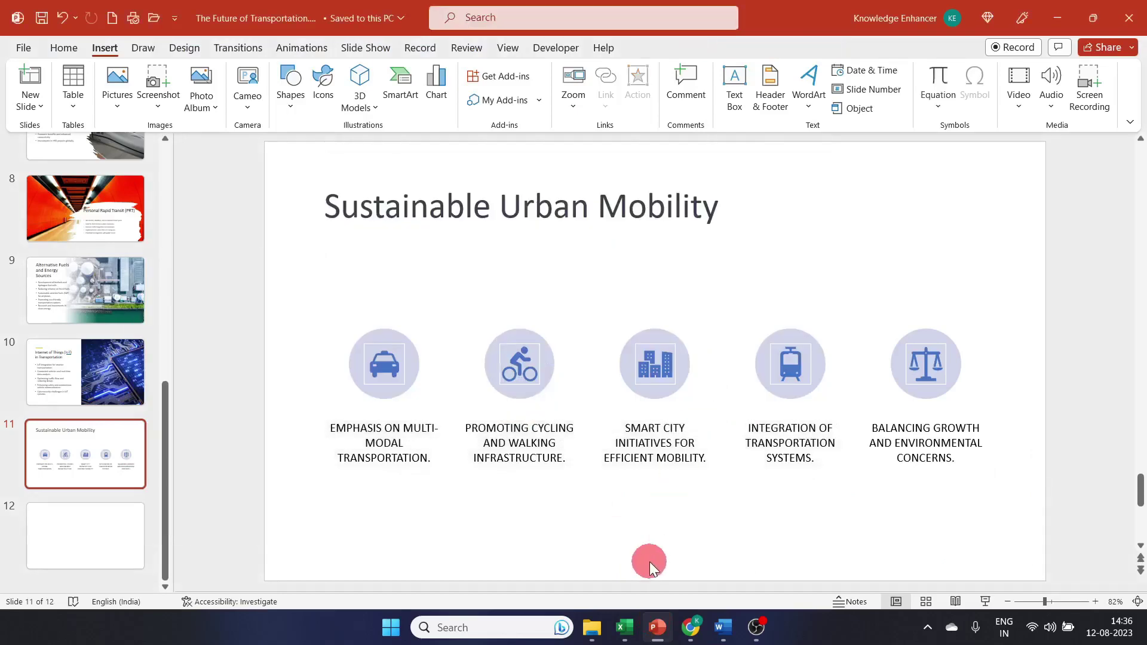
pyautogui.click(986, 601)
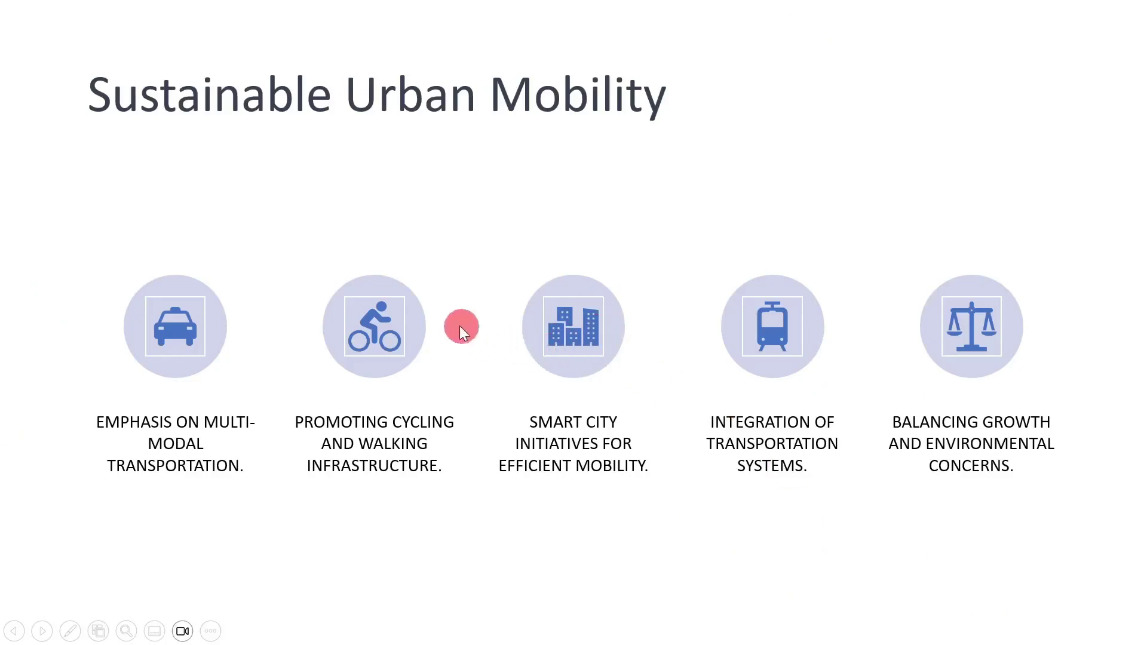
# Follow the cycling icon's link to the CityChangers article, scroll through it, and return to PowerPoint
pyautogui.click(369, 330)
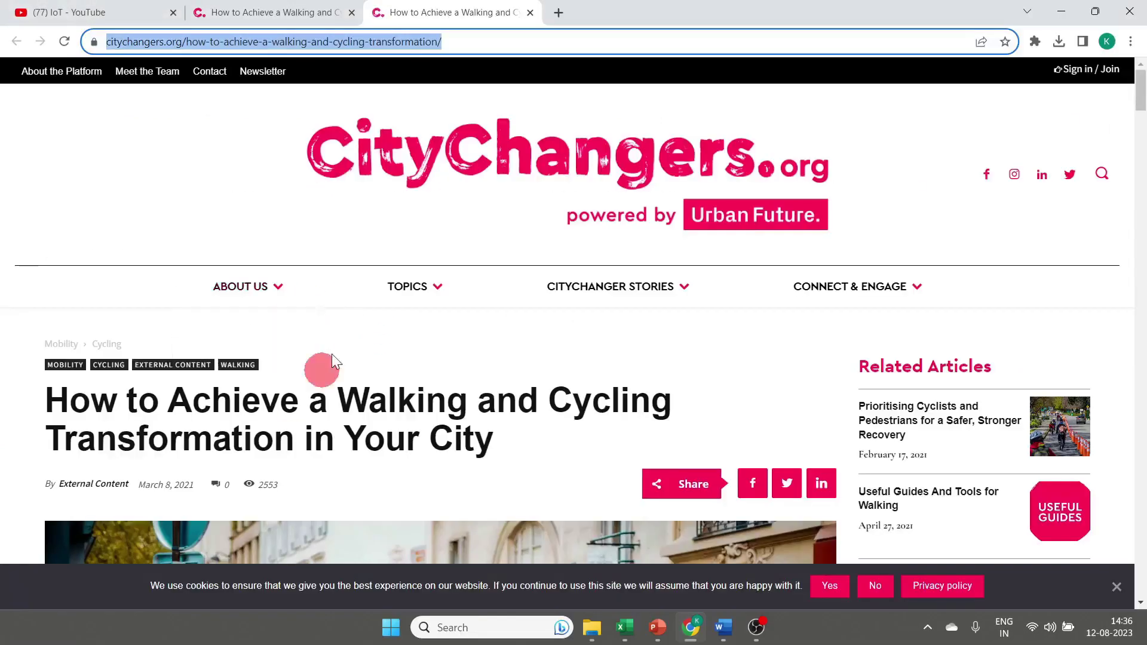
pyautogui.scroll(-9, 314, 325)
pyautogui.scroll(-8, 312, 331)
pyautogui.scroll(17, 312, 331)
pyautogui.scroll(-1, 359, 416)
pyautogui.scroll(-1, 359, 415)
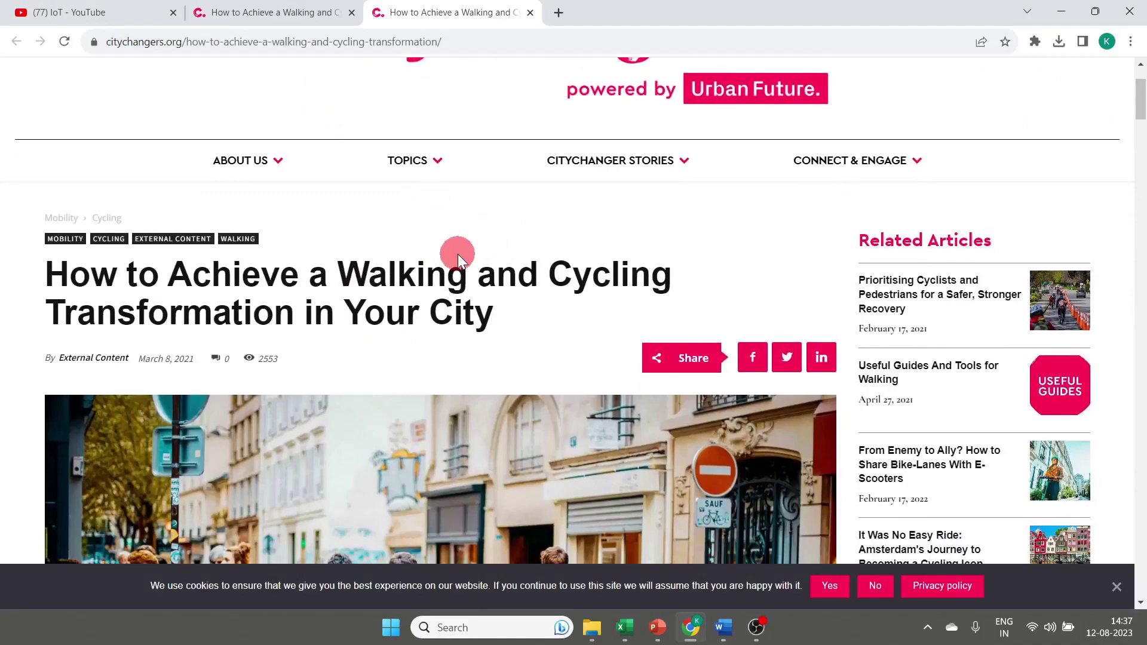
pyautogui.scroll(-2, 458, 253)
pyautogui.scroll(3, 458, 253)
pyautogui.scroll(2, 458, 253)
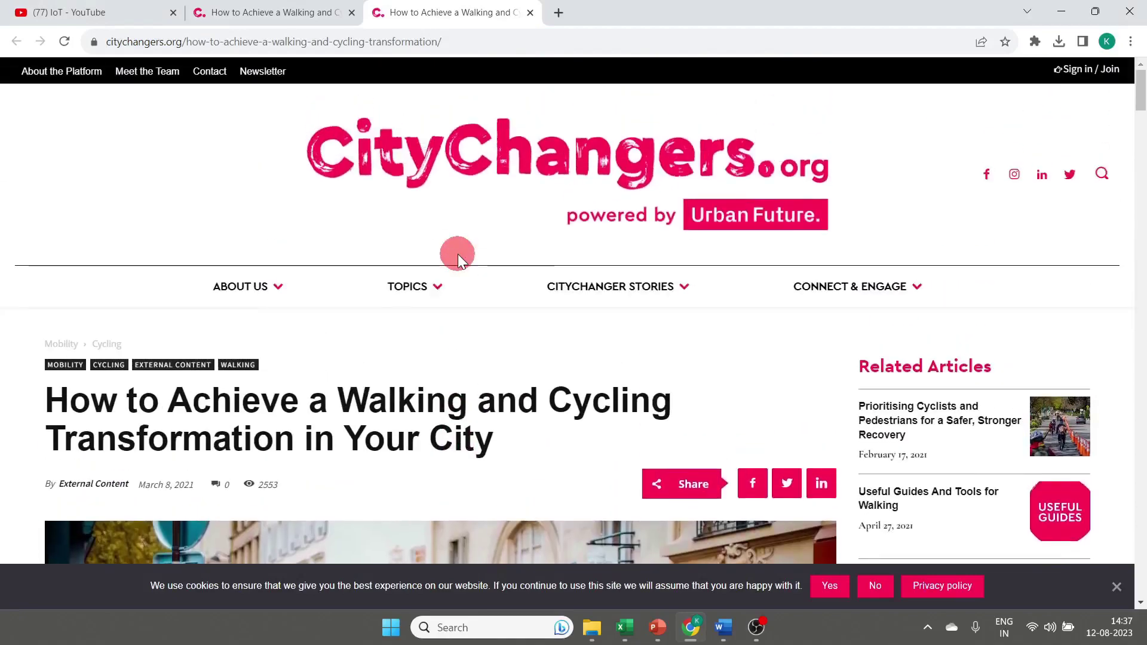
pyautogui.click(580, 538)
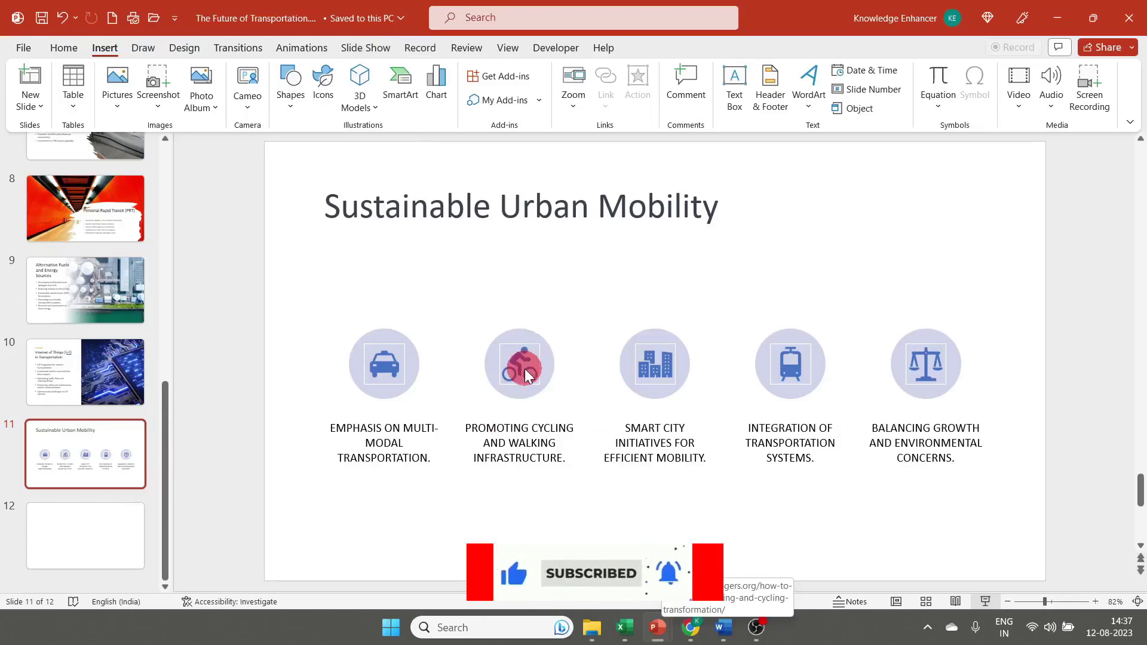
# On slide 10, edit the IoT hyperlink so its display text reads IoT1
pyautogui.click(110, 397)
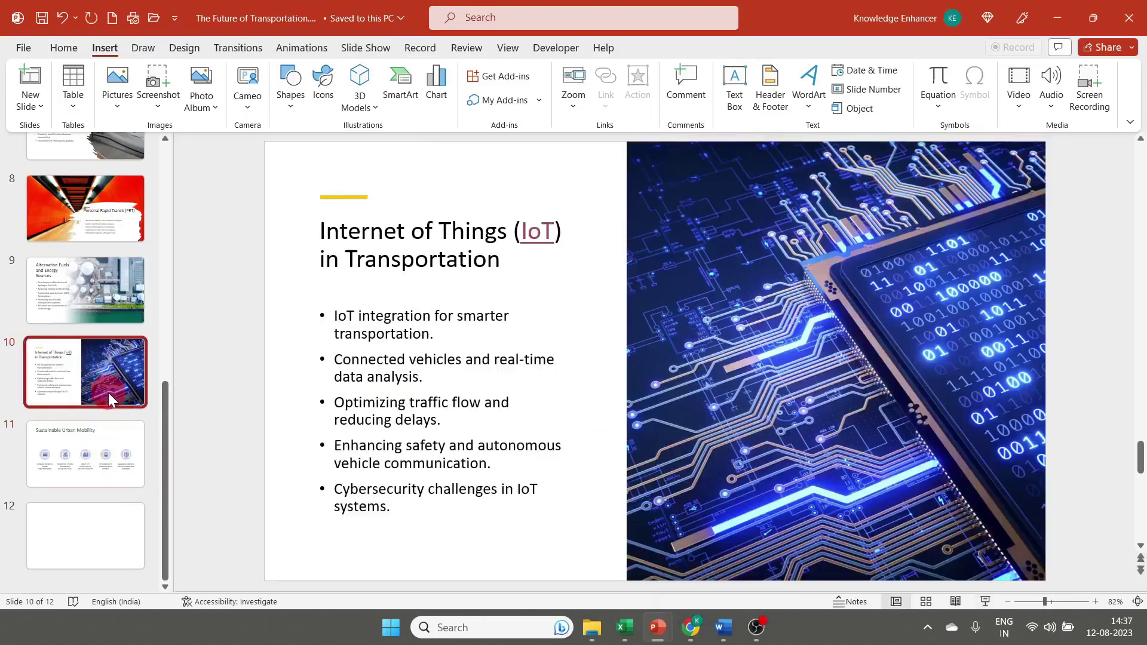
pyautogui.rightClick(540, 239)
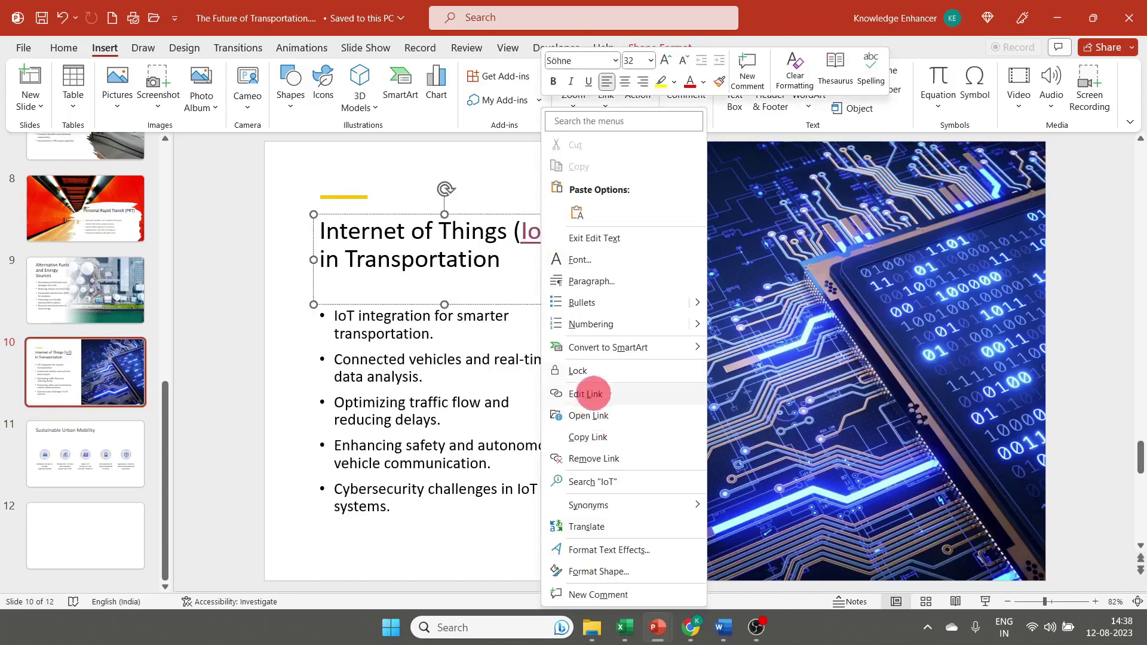
pyautogui.click(583, 392)
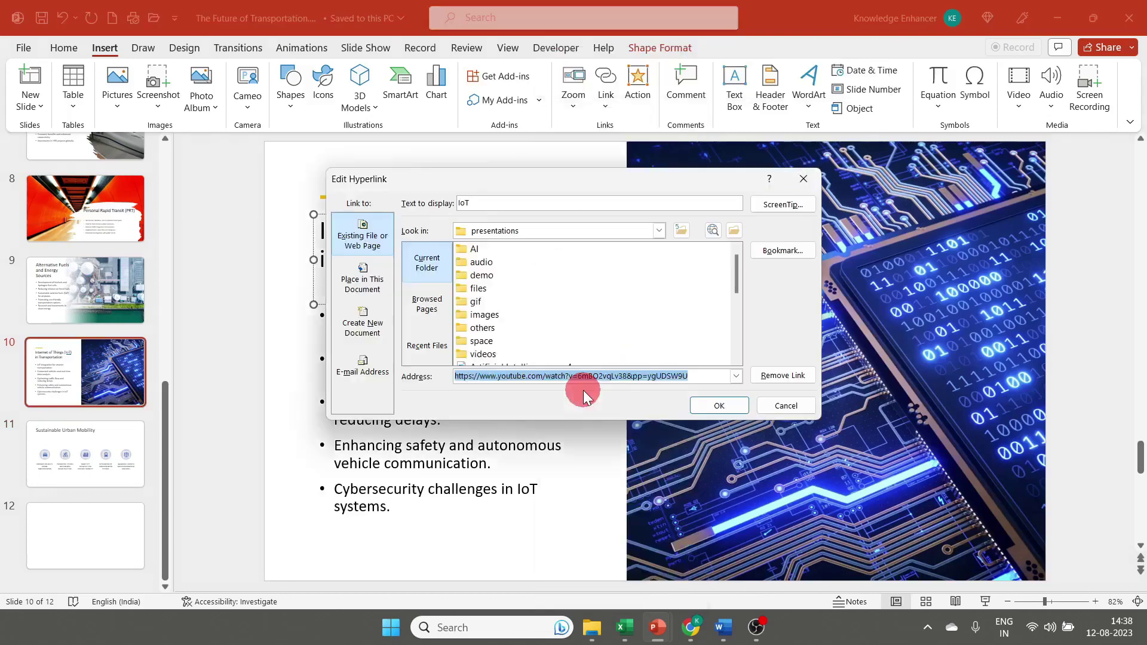
pyautogui.click(507, 203)
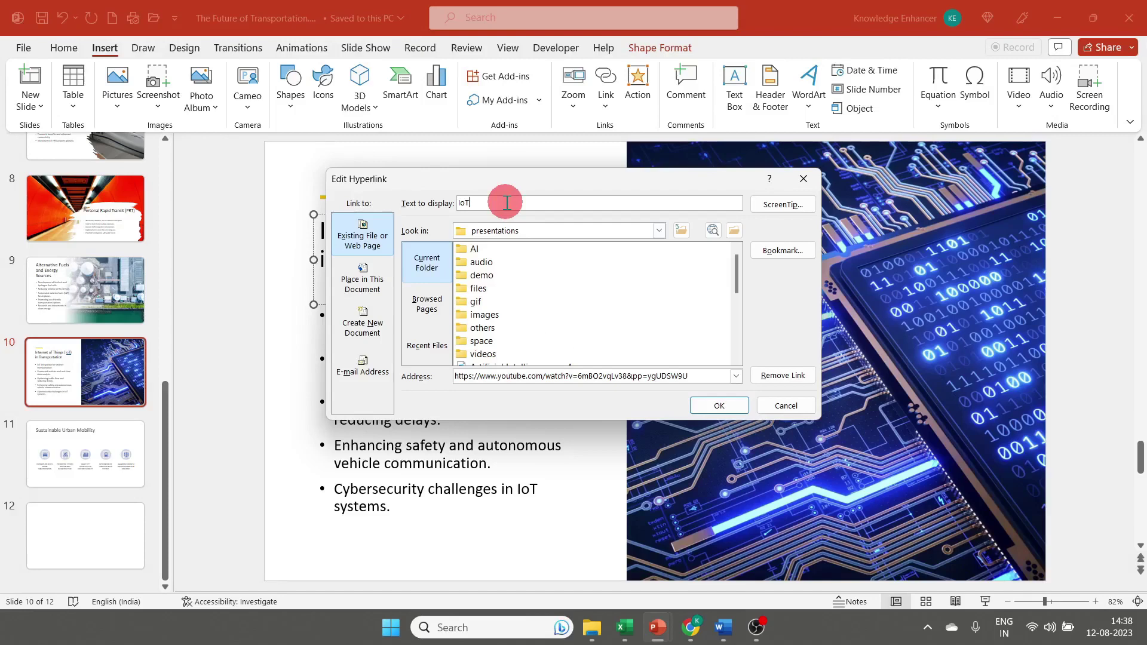
pyautogui.write('1')
pyautogui.click(718, 405)
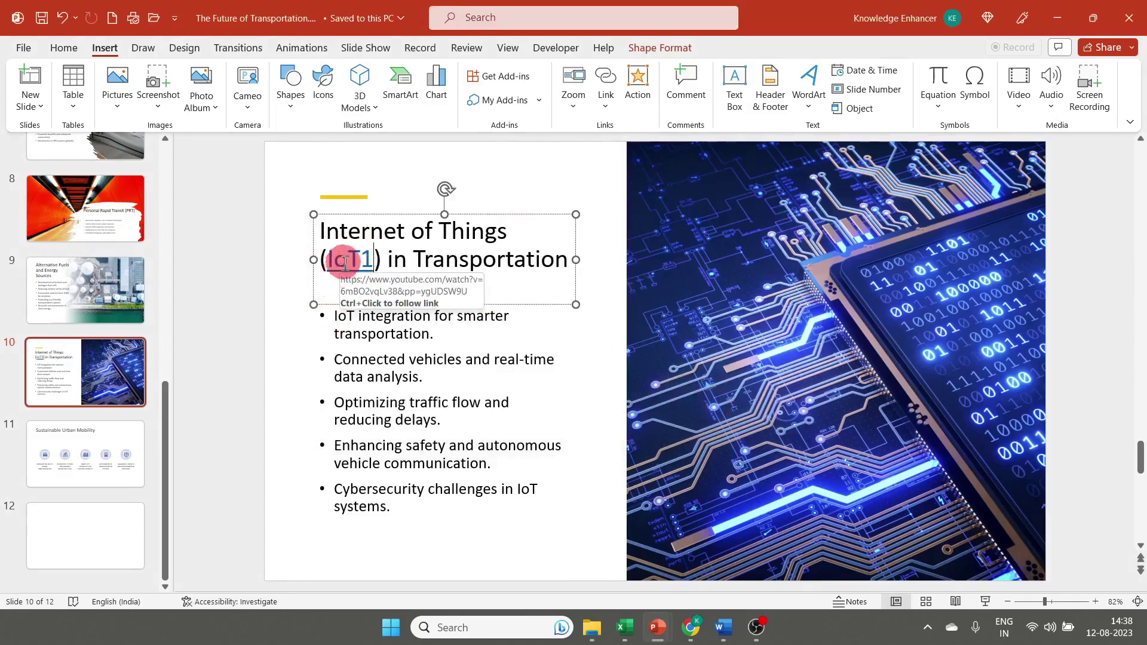
# Remove the IoT1 hyperlink and delete the trailing '1' so the title reads (IoT)
pyautogui.rightClick(346, 262)
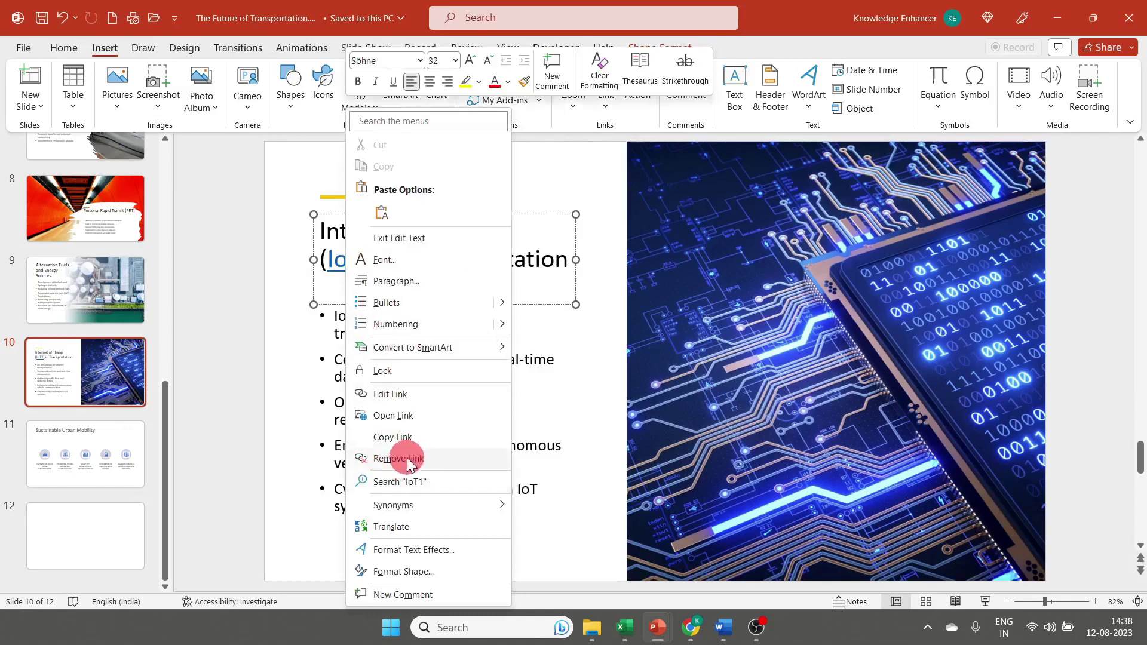
pyautogui.click(408, 463)
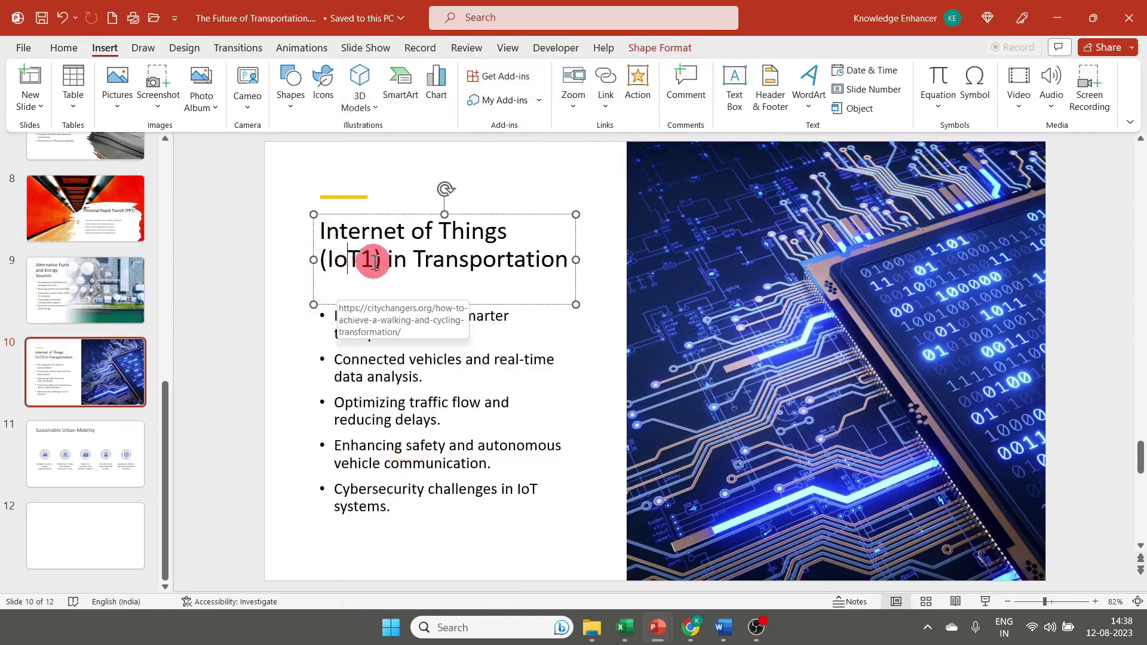
pyautogui.press('BackSpace')
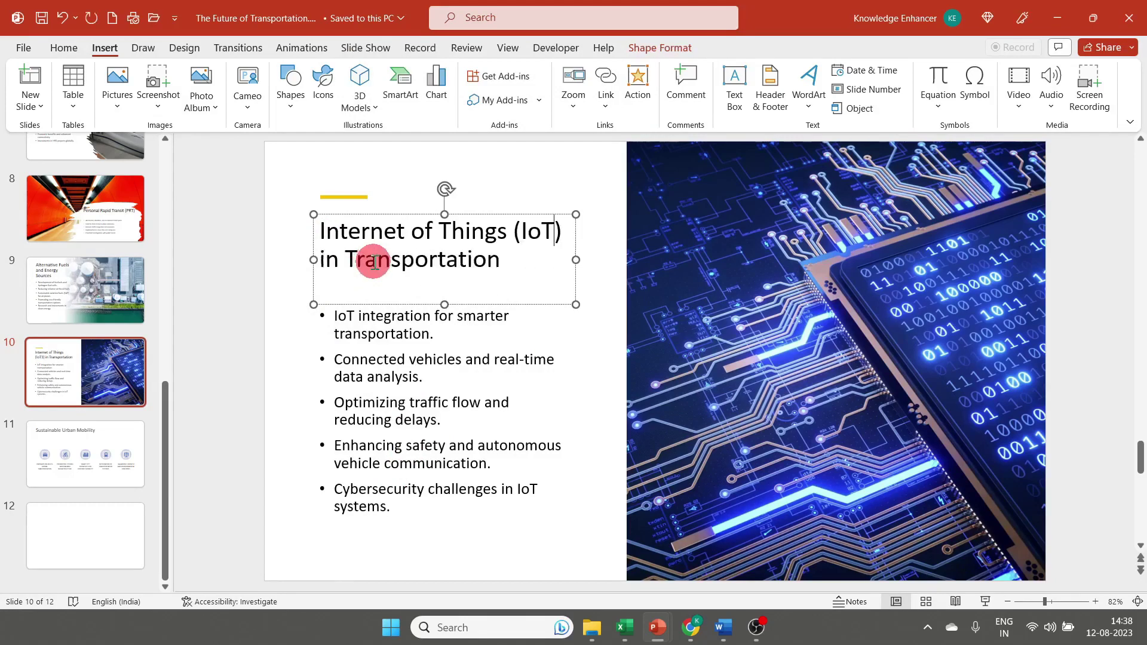